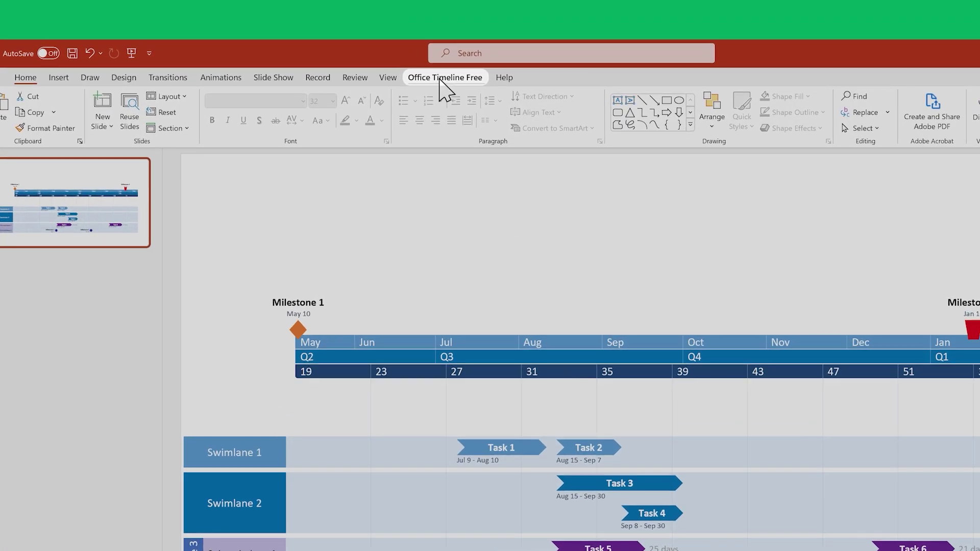
- Open the existing swimlane timeline in the editor using Edit Data on the Office Timeline Free tab
{"action": "left_click", "coordinate": [443, 78]}
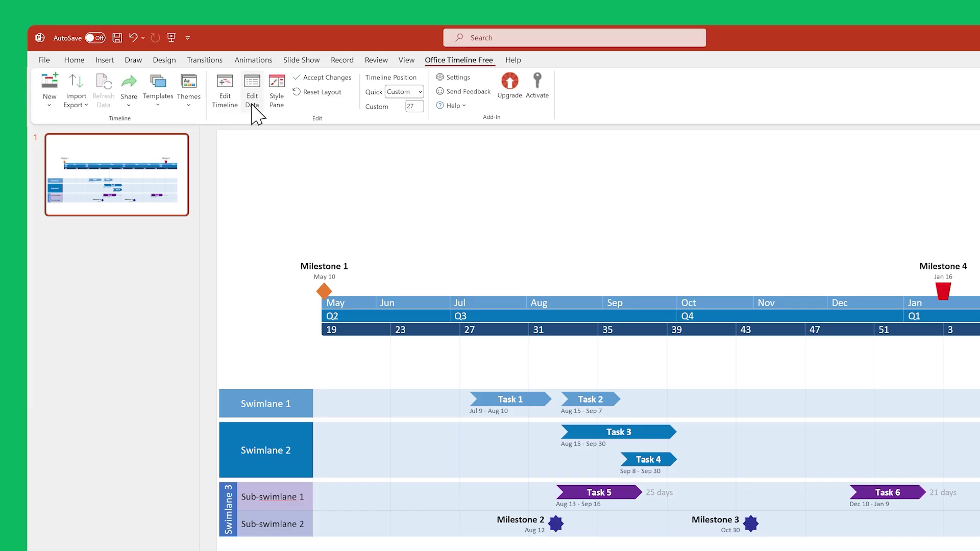
{"action": "left_click", "coordinate": [251, 105]}
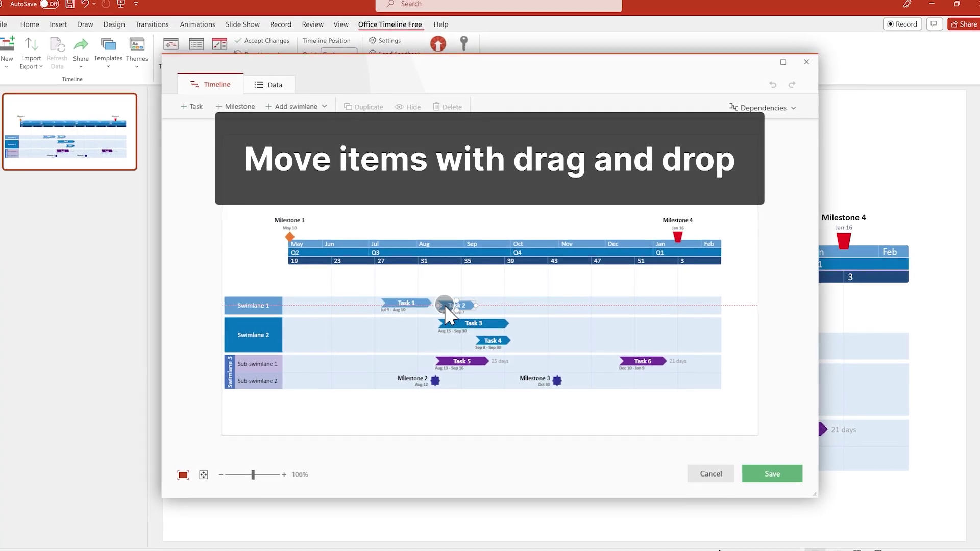
- Move Task 3 above the timescale, shift the timescale and swimlanes up, and delete Milestone 1
{"action": "mouse_move", "coordinate": [450, 308]}
{"action": "left_mouse_down"}
{"action": "mouse_move", "coordinate": [446, 356]}
{"action": "mouse_move", "coordinate": [446, 203]}
{"action": "left_mouse_up"}
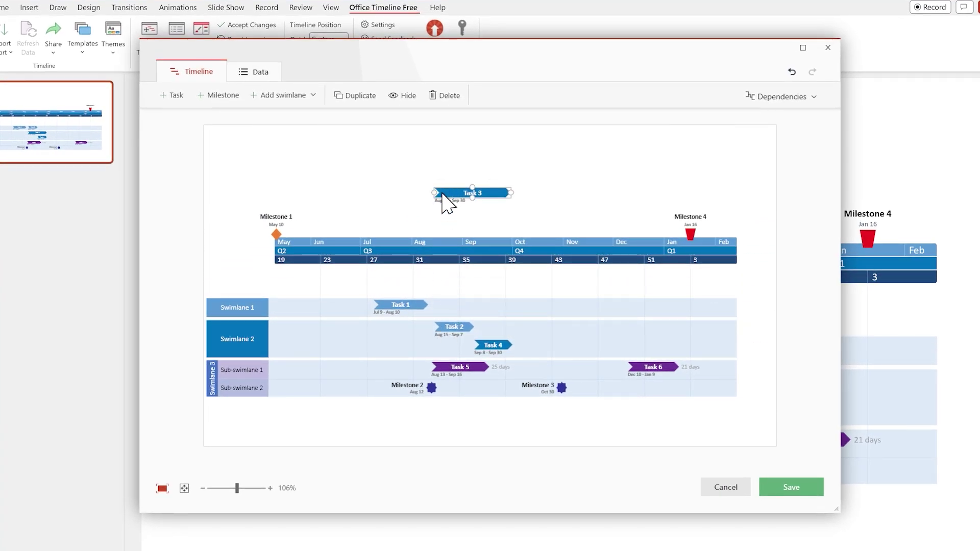
{"action": "left_click_drag", "start_coordinate": [457, 252], "coordinate": [457, 228]}
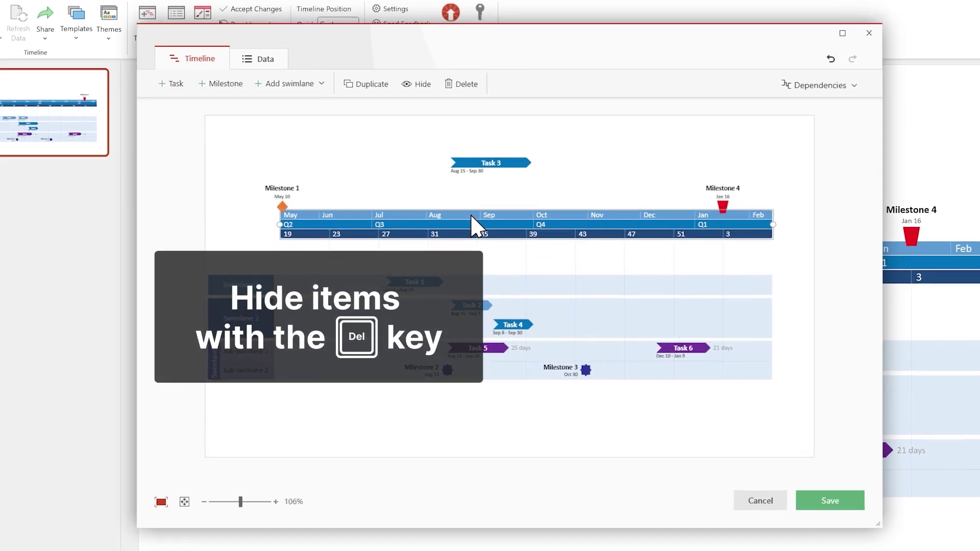
{"action": "left_click", "coordinate": [277, 210]}
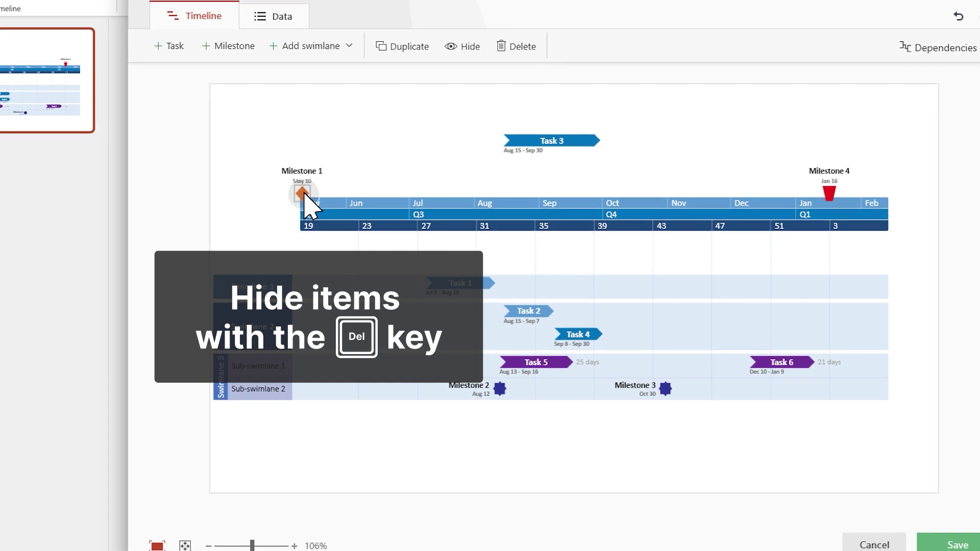
{"action": "key", "text": "Delete"}
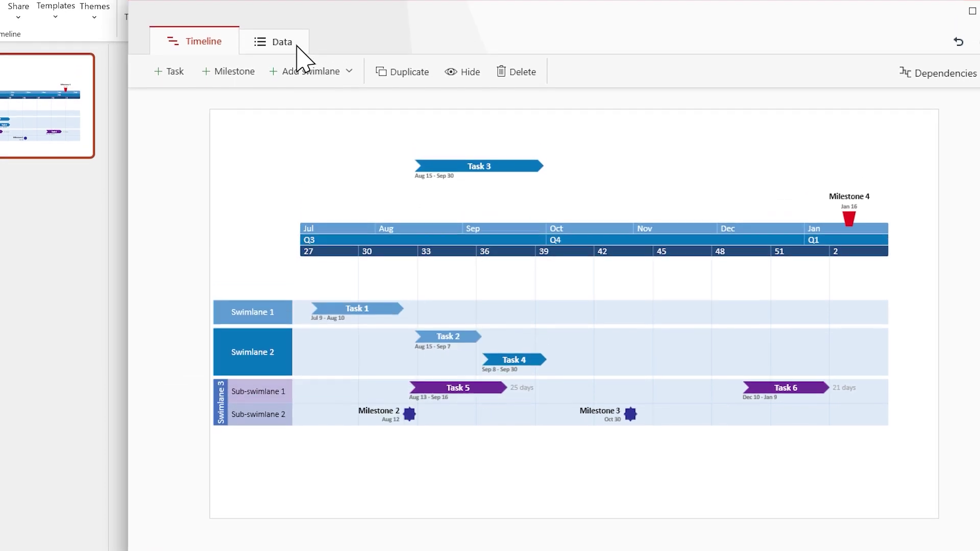
- Check the Data and Timeline views, then save the timeline to the slide
{"action": "left_click", "coordinate": [276, 17]}
{"action": "mouse_move", "coordinate": [496, 178]}
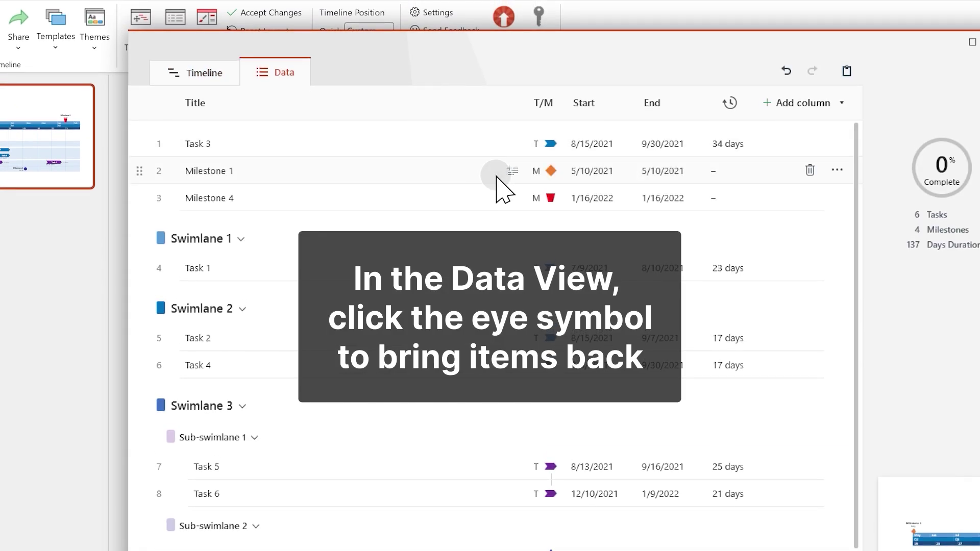
{"action": "left_click", "coordinate": [218, 75]}
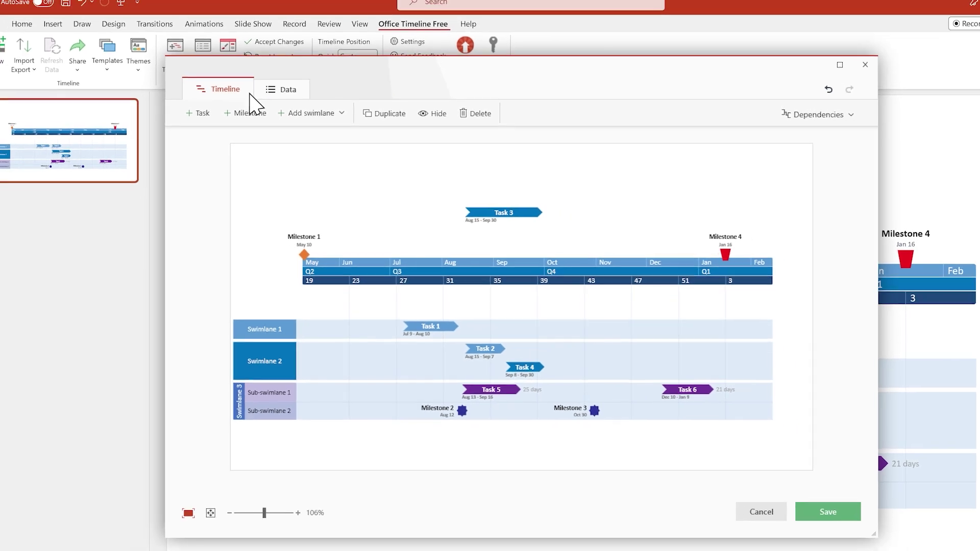
{"action": "left_click", "coordinate": [741, 467]}
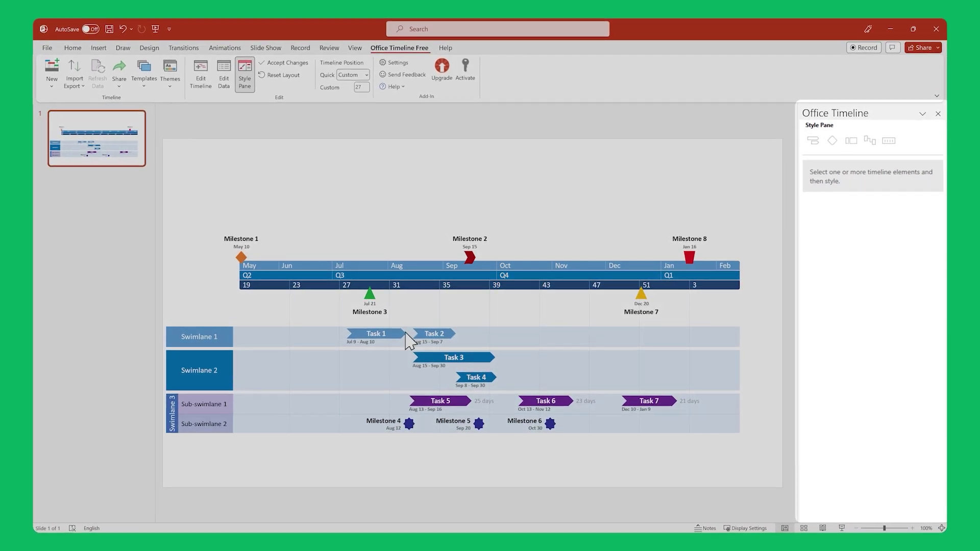
{"action": "left_click", "coordinate": [398, 336]}
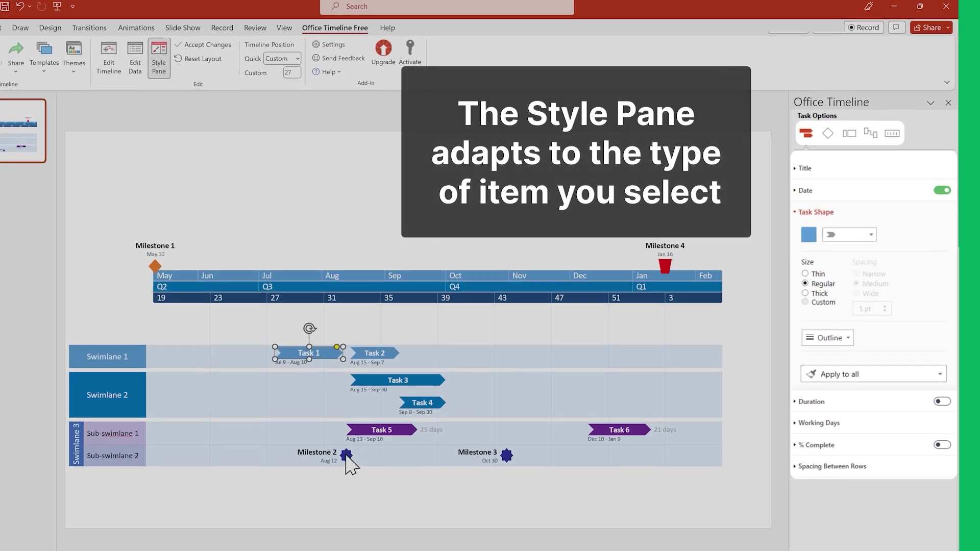
{"action": "left_click", "coordinate": [347, 456]}
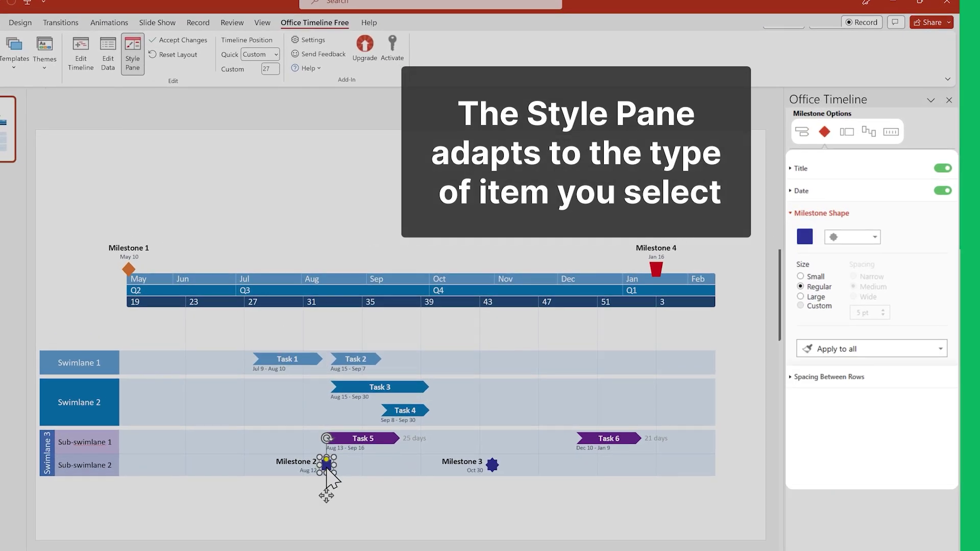
{"action": "left_click", "coordinate": [361, 301]}
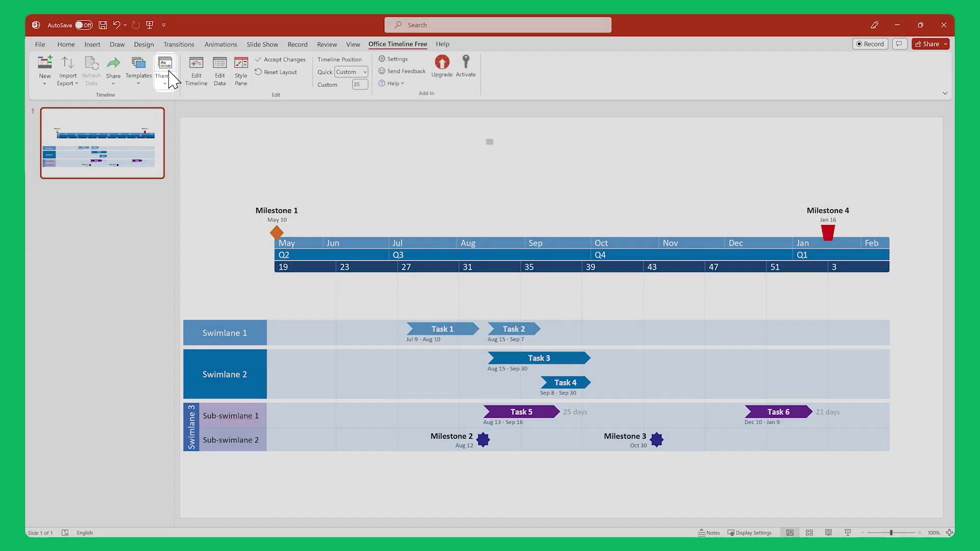
- Preview the Pinpoint, Precision, Direction, Baseline and Forward themes, keeping current text positions
{"action": "left_click", "coordinate": [165, 70]}
{"action": "left_click", "coordinate": [191, 247]}
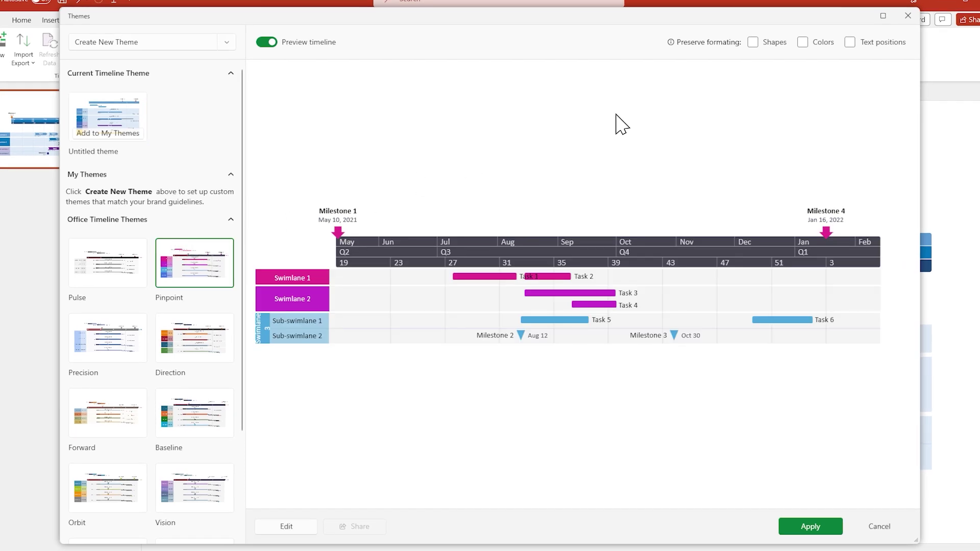
{"action": "left_click", "coordinate": [850, 42]}
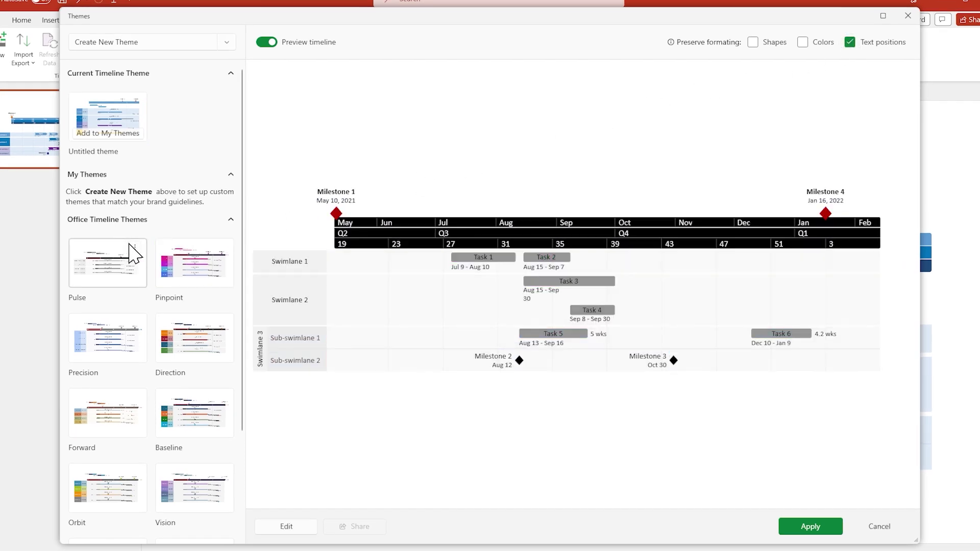
{"action": "left_click", "coordinate": [125, 328]}
{"action": "left_click", "coordinate": [191, 344]}
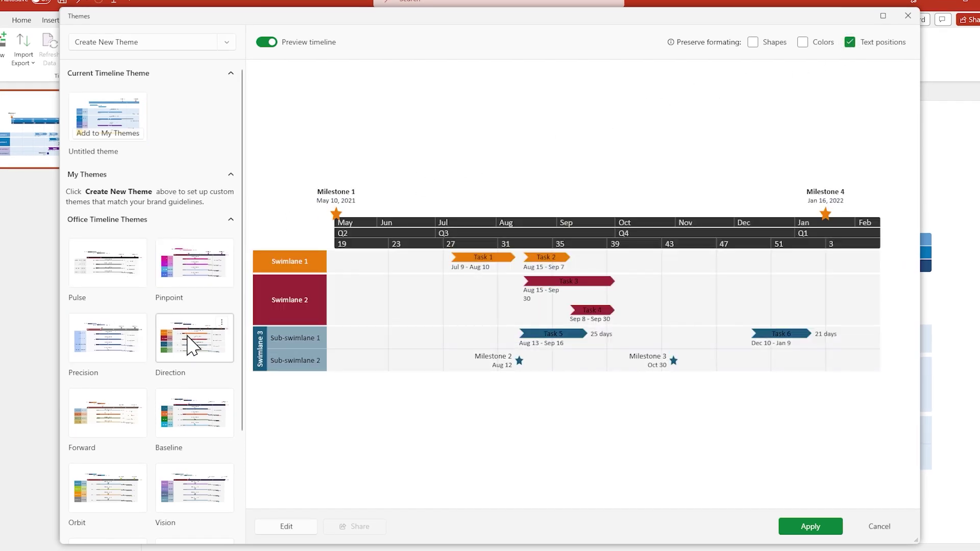
{"action": "left_click", "coordinate": [192, 418]}
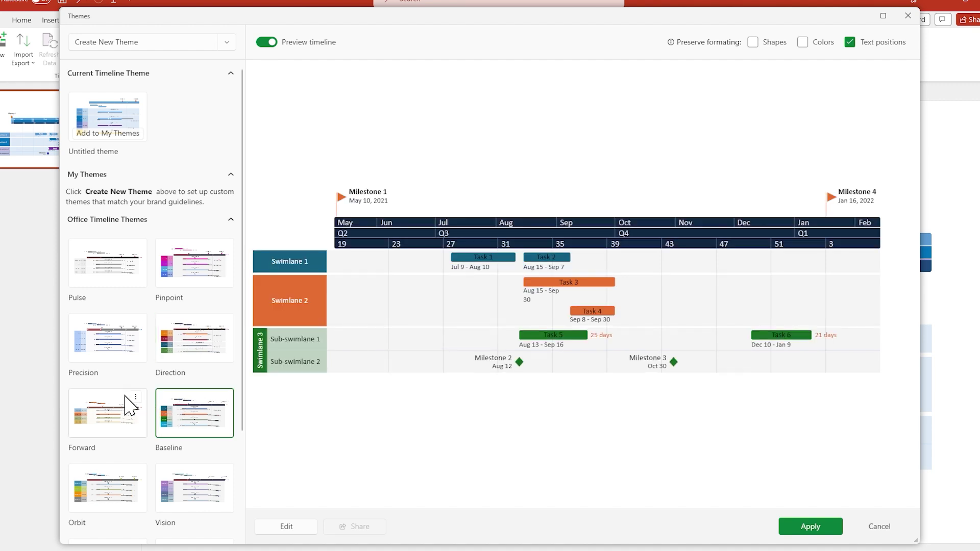
{"action": "left_click", "coordinate": [128, 406]}
{"action": "left_click", "coordinate": [834, 526]}
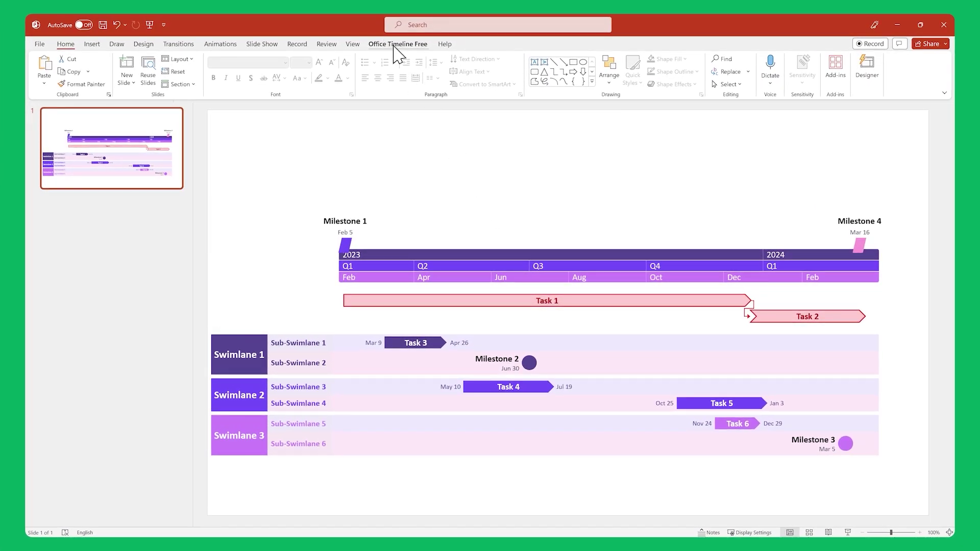
- Start a new timeline from the Office Timeline Free tab
{"action": "left_click", "coordinate": [44, 68]}
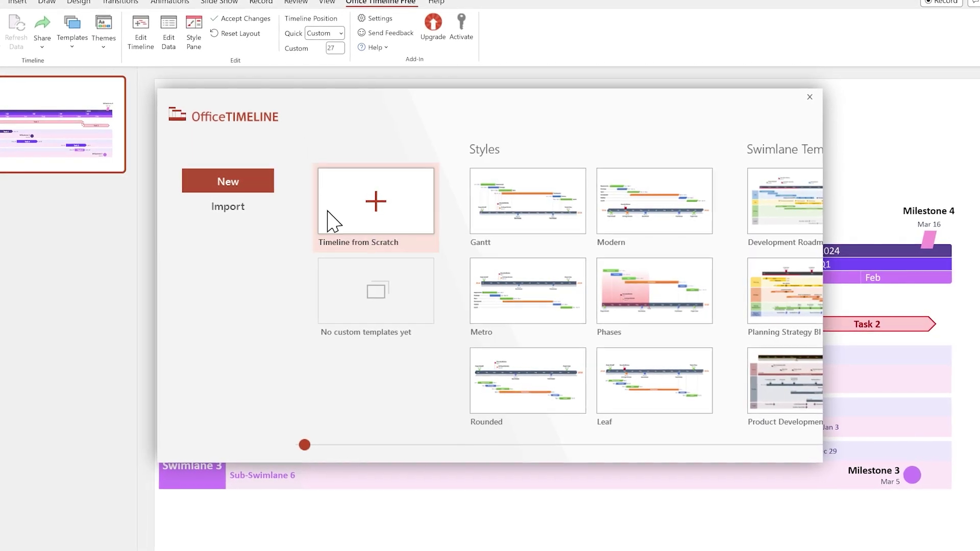
- Choose Timeline from Scratch in the New dialog
{"action": "left_click", "coordinate": [365, 225]}
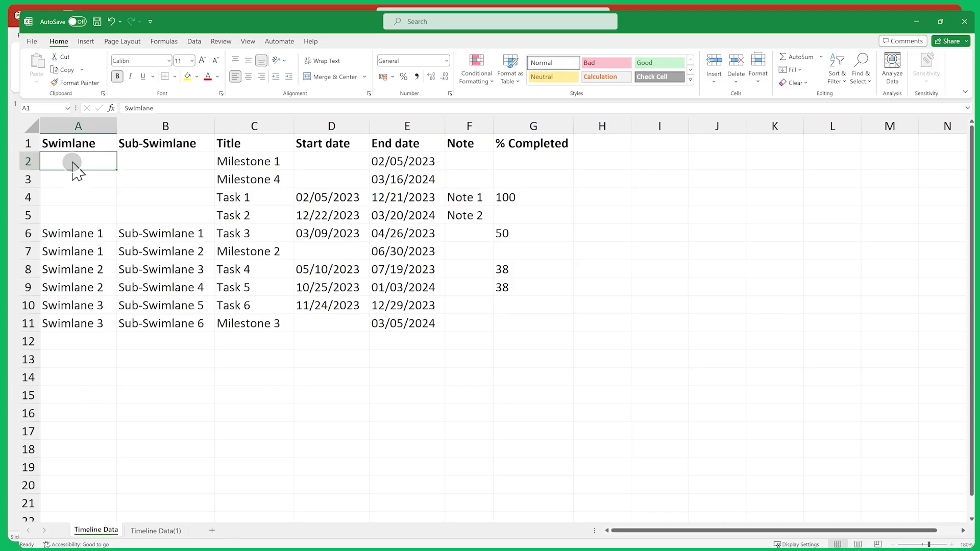
- Copy the Excel timeline rows A2:G11
{"action": "left_click", "coordinate": [543, 327], "text": "shift"}
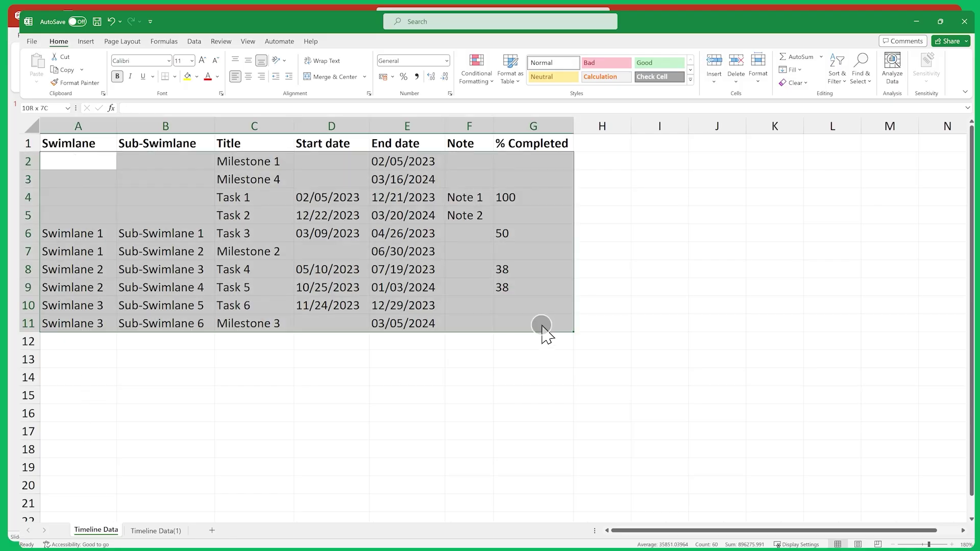
{"action": "left_click", "coordinate": [72, 71]}
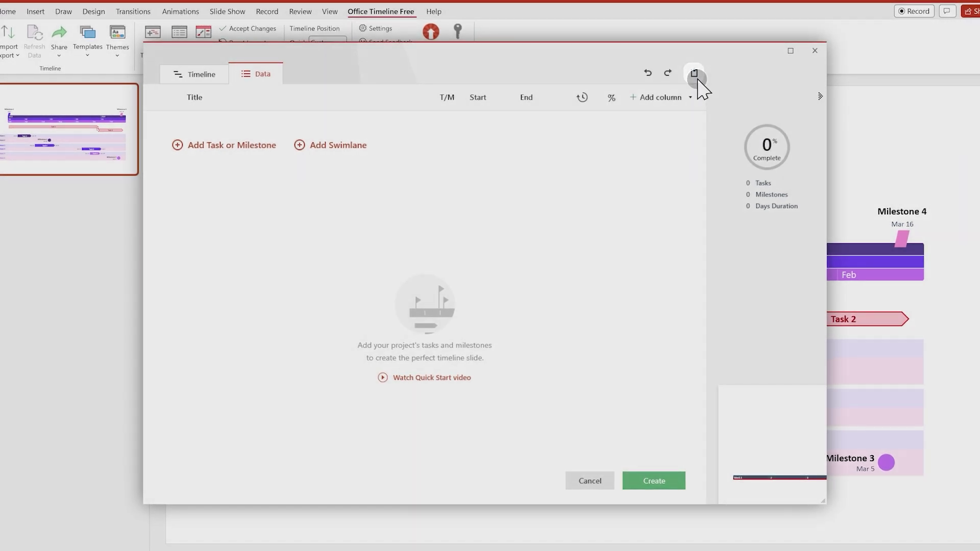
- Paste the copied Excel rows into the Data view: 6 tasks and 4 milestones
{"action": "left_click", "coordinate": [693, 74]}
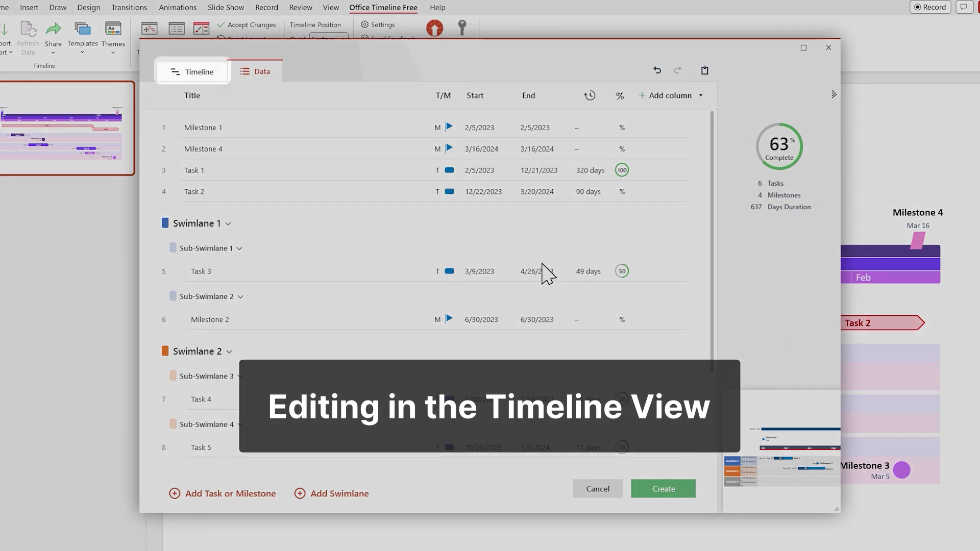
- In the timeline preview, widen the swimlane and sub-swimlane title columns
{"action": "left_click", "coordinate": [212, 75]}
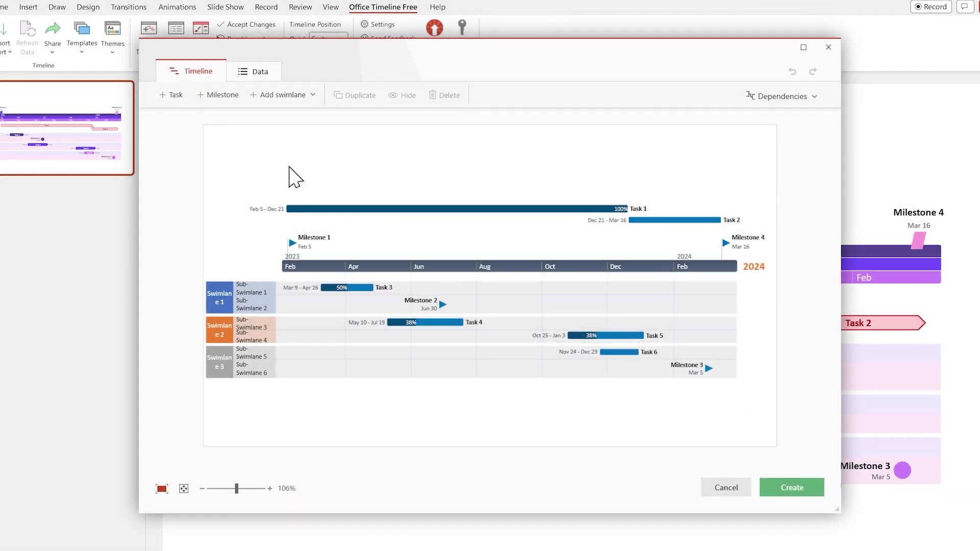
{"action": "left_click", "coordinate": [231, 300]}
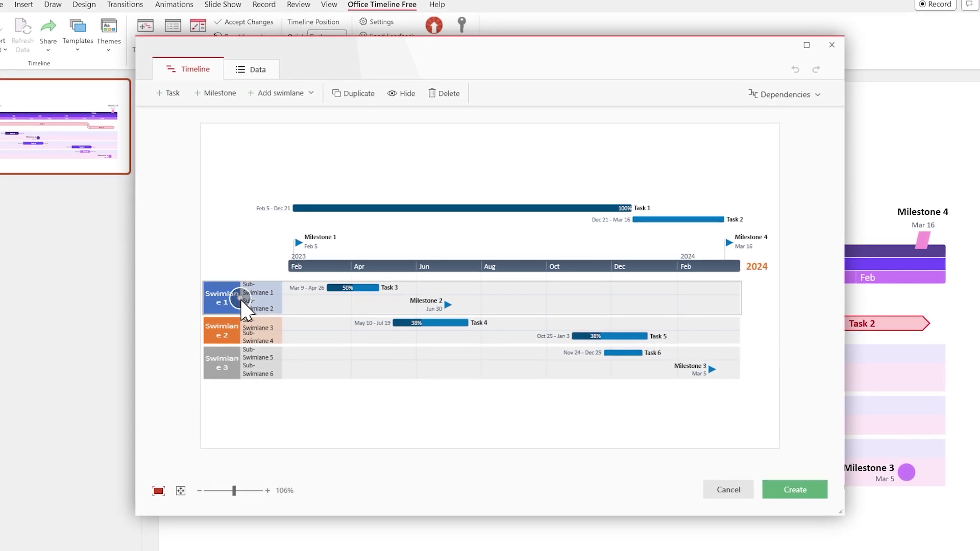
{"action": "left_click_drag", "start_coordinate": [243, 307], "coordinate": [298, 298]}
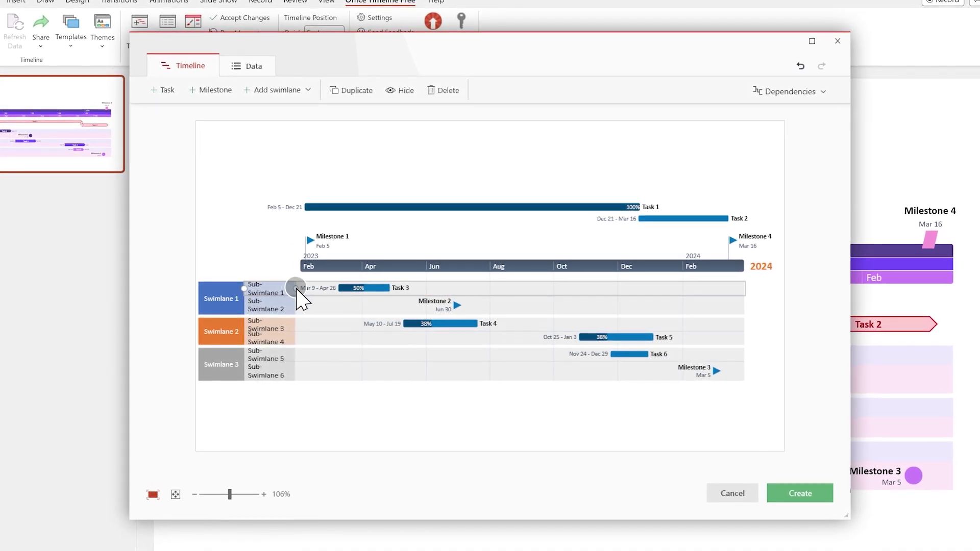
- Put Task 1 on Task 2's row and move that row below the timescale
{"action": "left_click", "coordinate": [320, 207]}
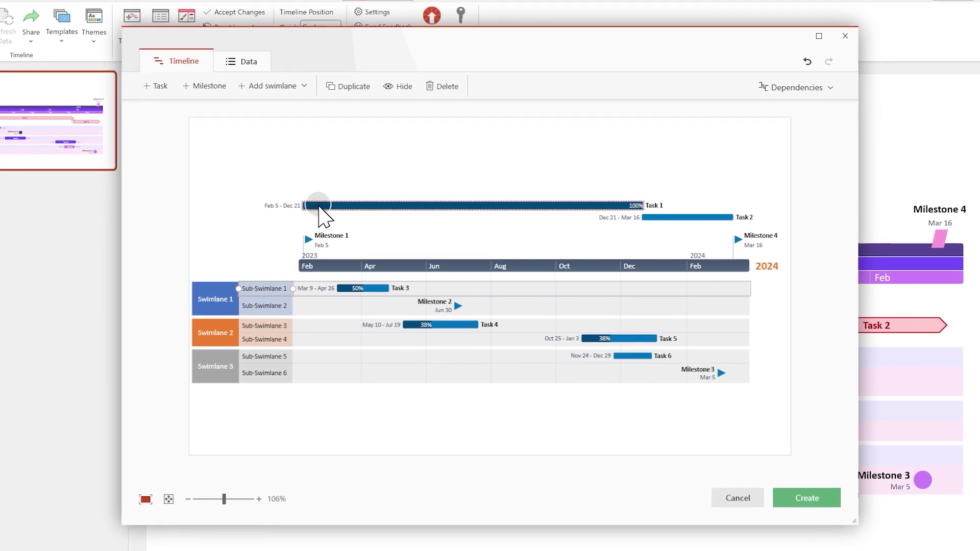
{"action": "left_click_drag", "start_coordinate": [320, 211], "coordinate": [320, 223]}
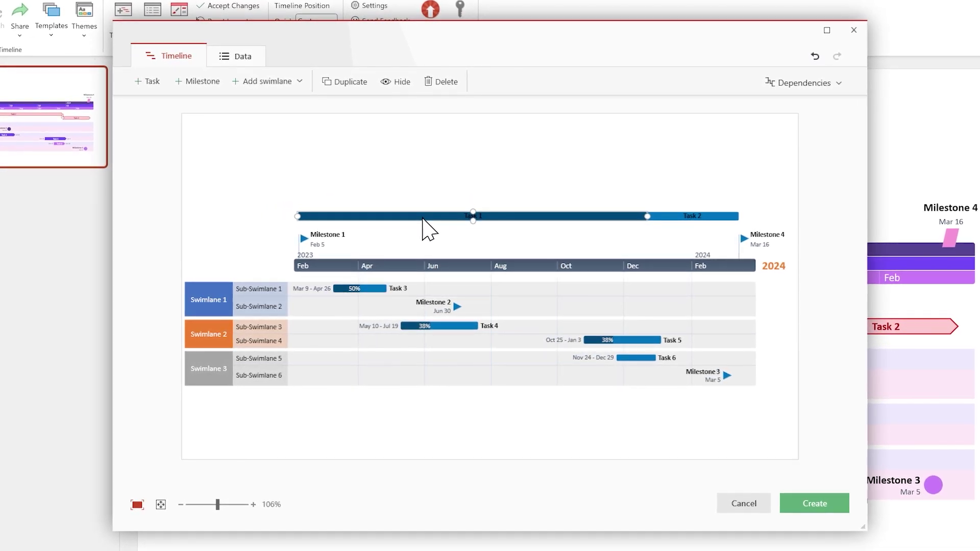
{"action": "left_click_drag", "start_coordinate": [423, 218], "coordinate": [419, 290]}
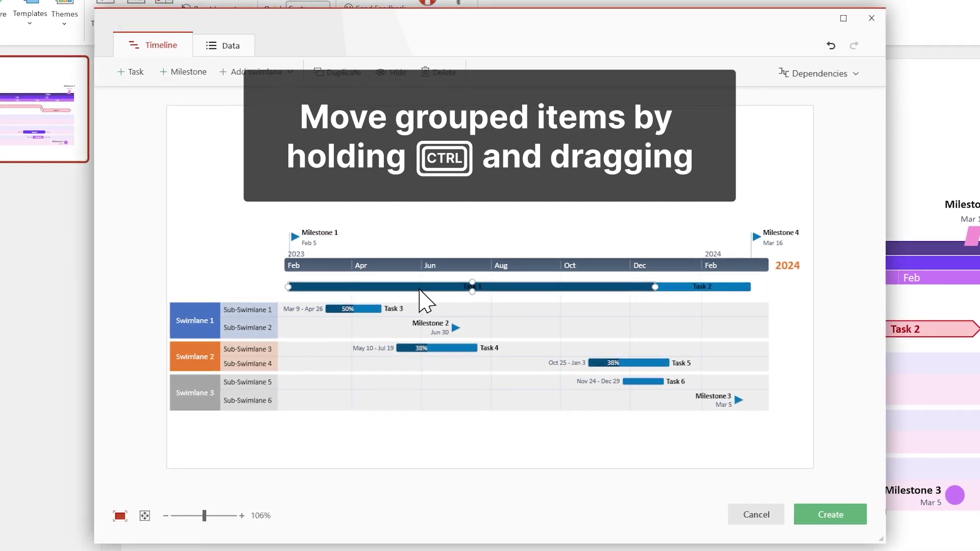
{"action": "left_click", "coordinate": [450, 266]}
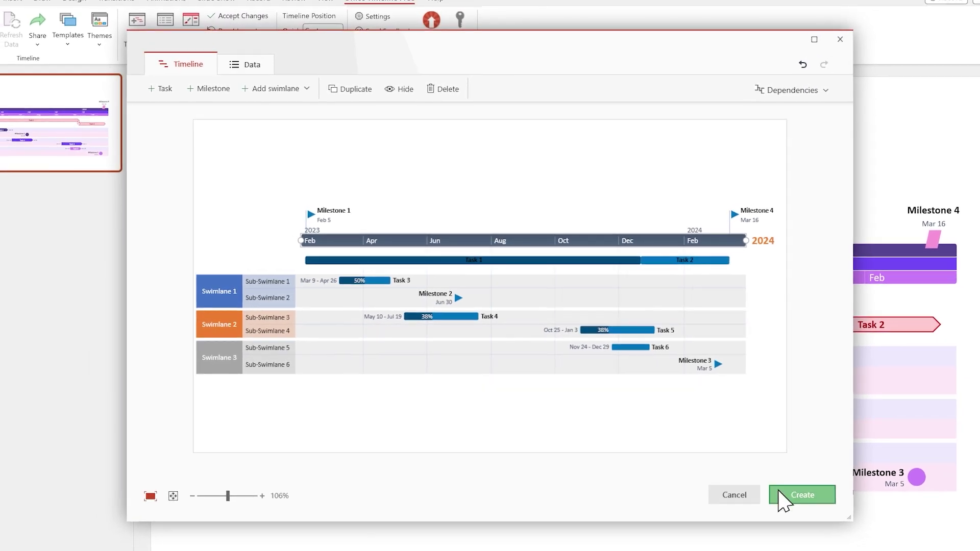
- Create the timeline on a new slide; make Task 3's title size 12, white, inside its bar
{"action": "left_click", "coordinate": [783, 498]}
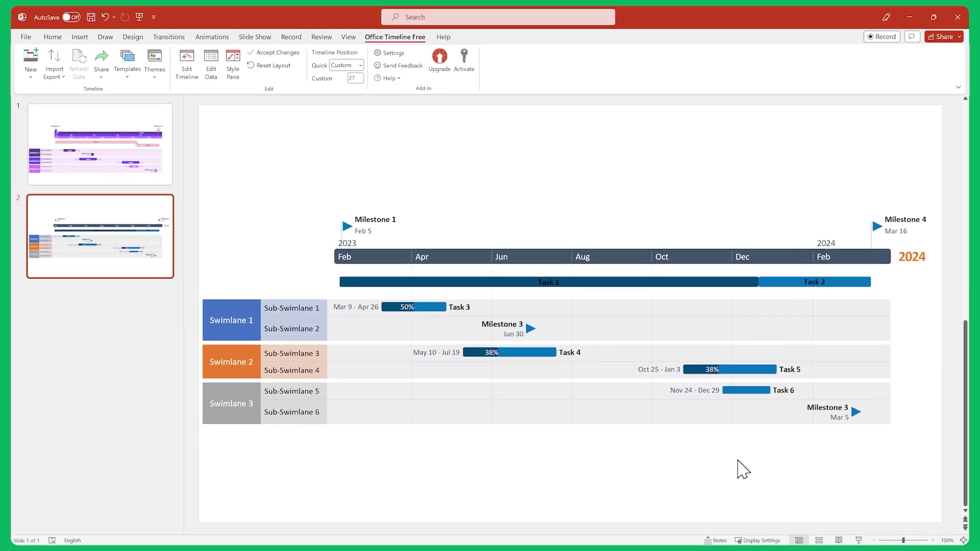
{"action": "left_click", "coordinate": [238, 82]}
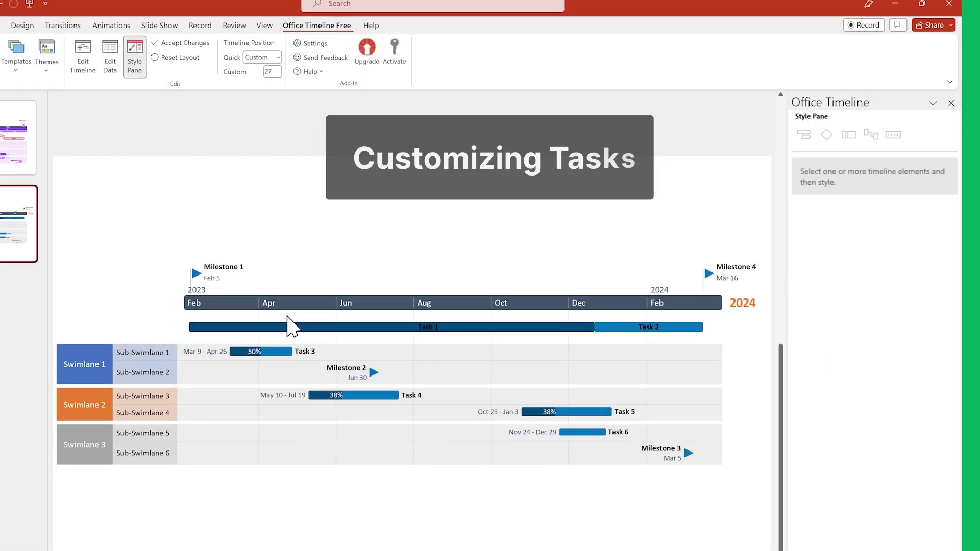
{"action": "left_click", "coordinate": [305, 351]}
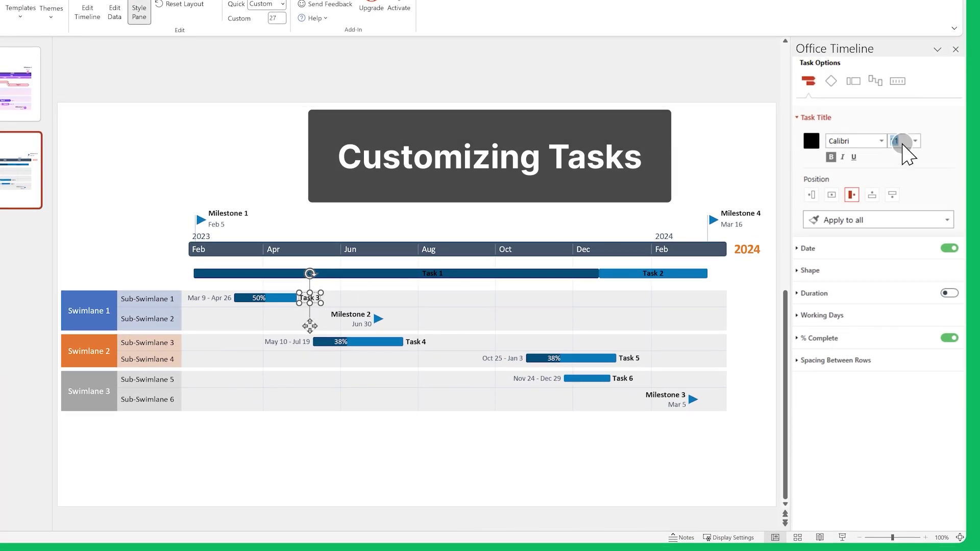
{"action": "type", "text": "12"}
{"action": "key", "text": "Return"}
{"action": "left_click", "coordinate": [832, 195]}
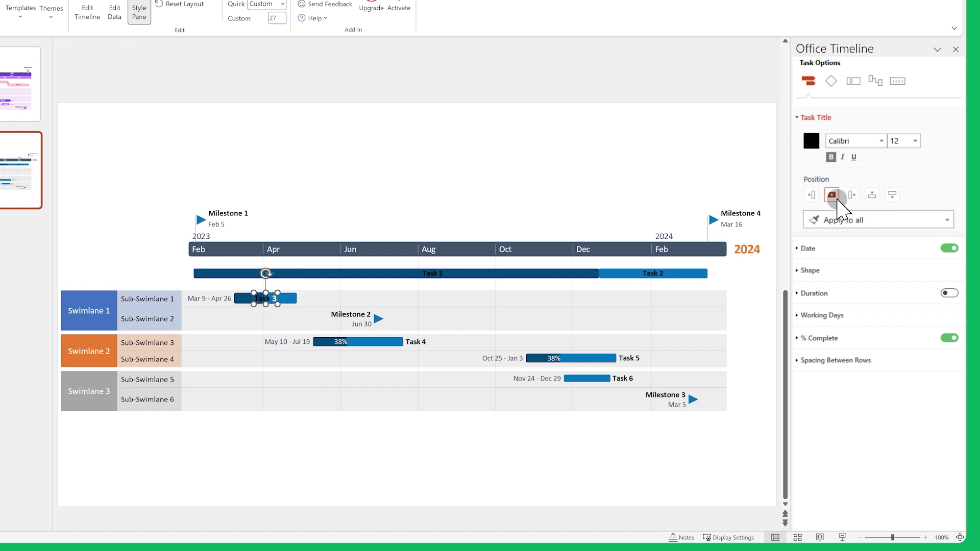
{"action": "left_click", "coordinate": [810, 143]}
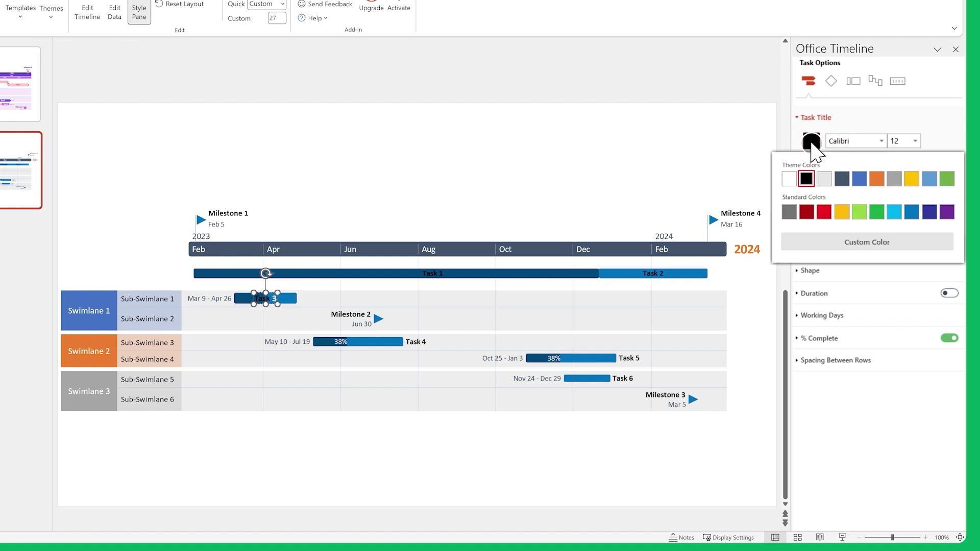
{"action": "left_click", "coordinate": [790, 180]}
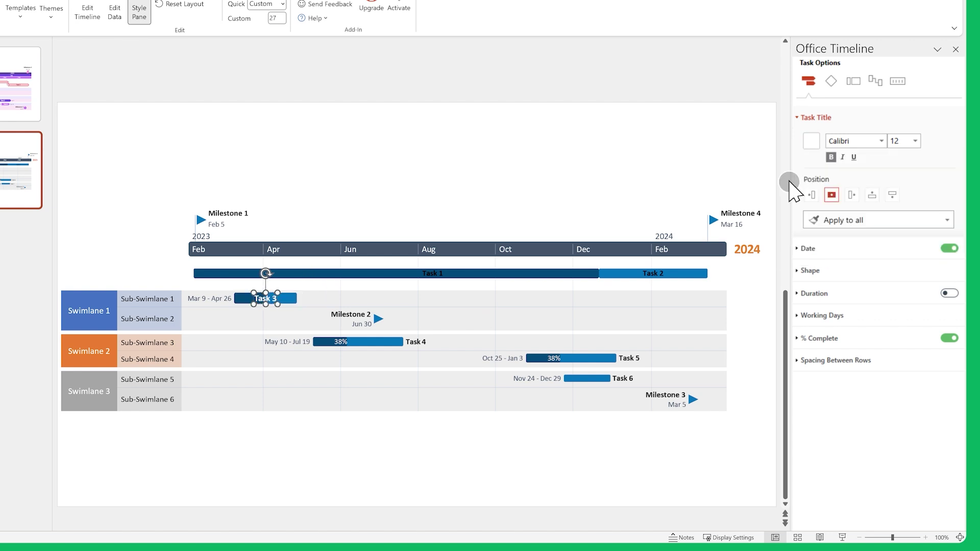
- Apply Task 3's title style, including colour, to tasks in every swimlane
{"action": "left_click", "coordinate": [875, 220]}
{"action": "left_click", "coordinate": [868, 284]}
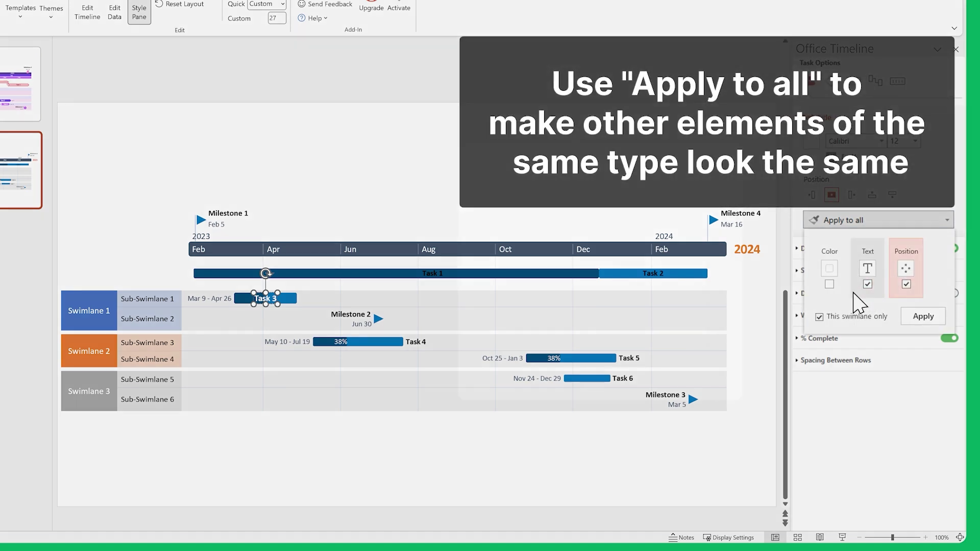
{"action": "left_click", "coordinate": [829, 284]}
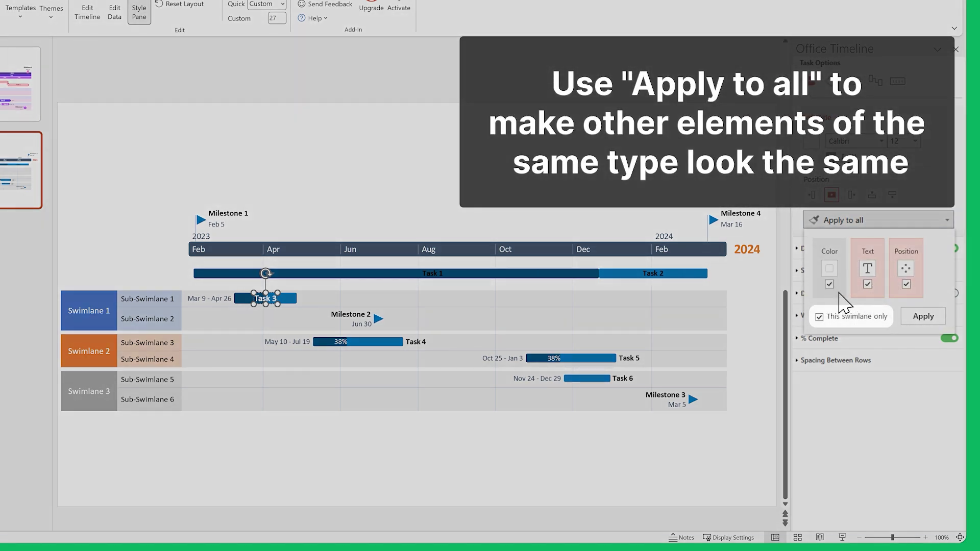
{"action": "left_click", "coordinate": [819, 316]}
{"action": "left_click", "coordinate": [907, 317]}
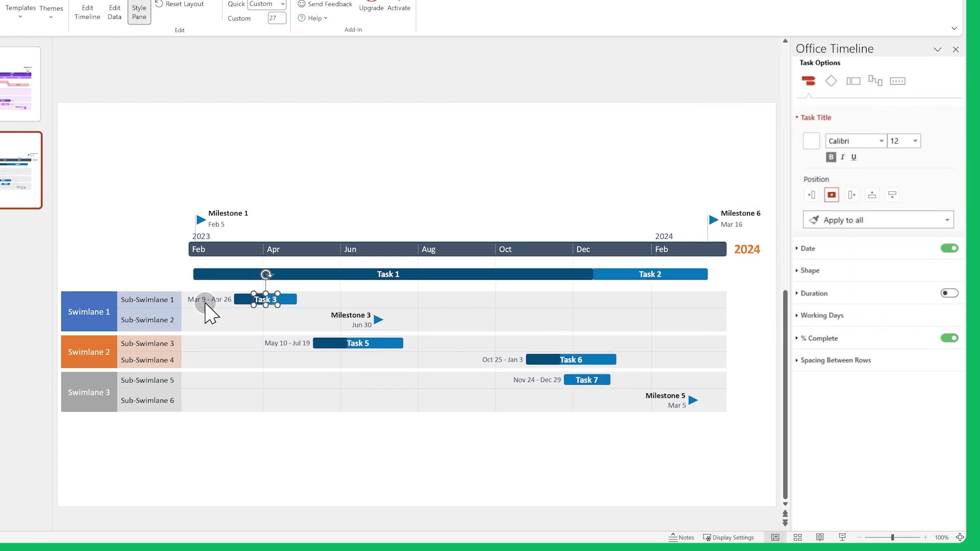
- Make all task dates size 9, custom purple, and placed at both bar ends
{"action": "left_click", "coordinate": [906, 164]}
{"action": "type", "text": "9"}
{"action": "key", "text": "Return"}
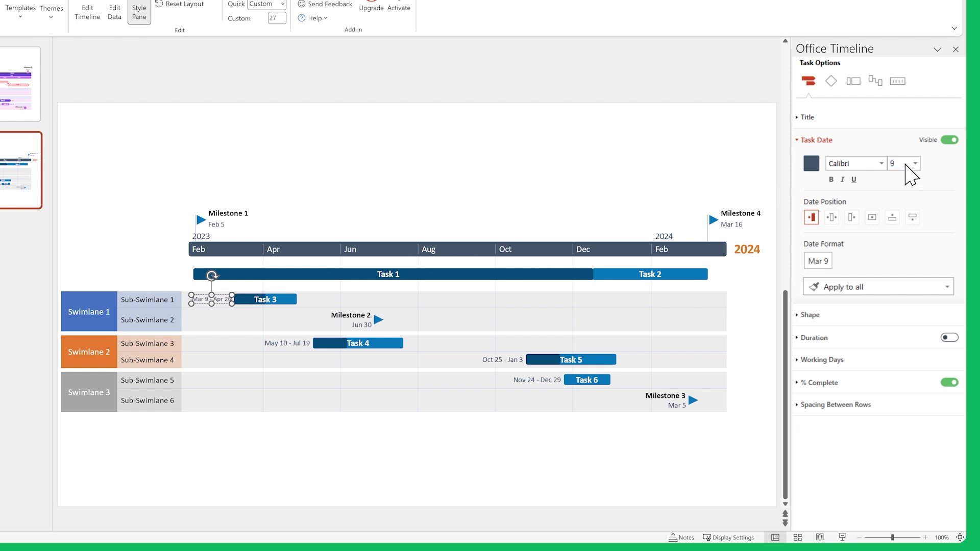
{"action": "left_click", "coordinate": [832, 218]}
{"action": "left_click", "coordinate": [811, 163]}
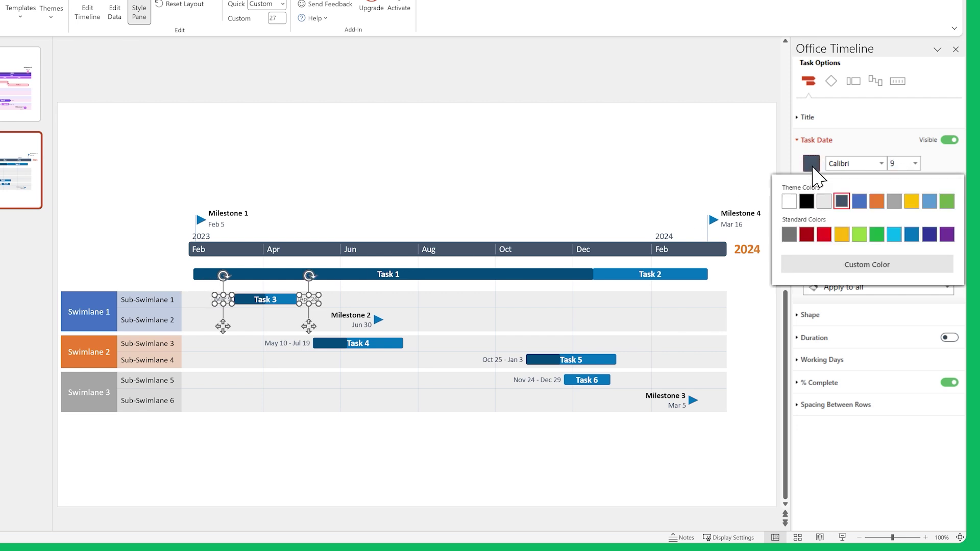
{"action": "left_click", "coordinate": [826, 263]}
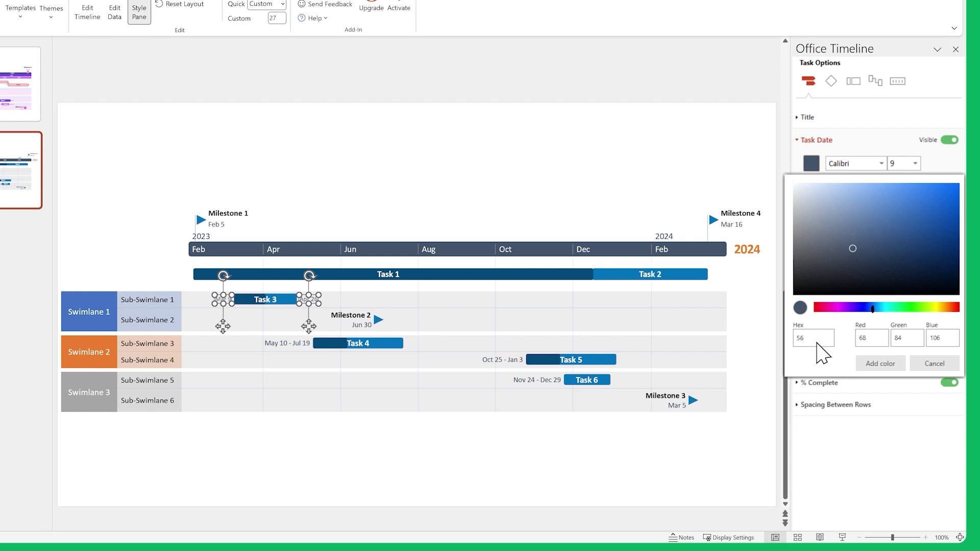
{"action": "type", "text": "4592"}
{"action": "left_click", "coordinate": [879, 364]}
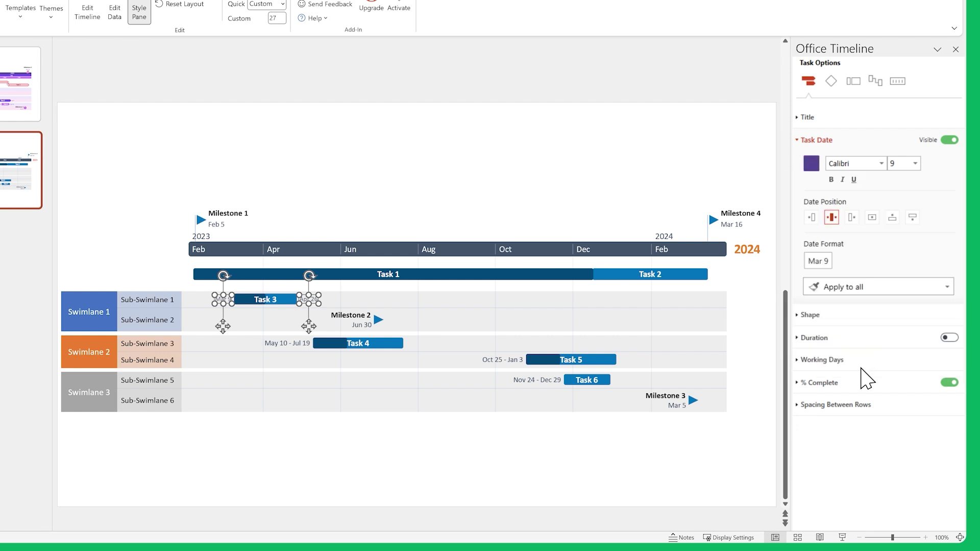
{"action": "left_click", "coordinate": [881, 299]}
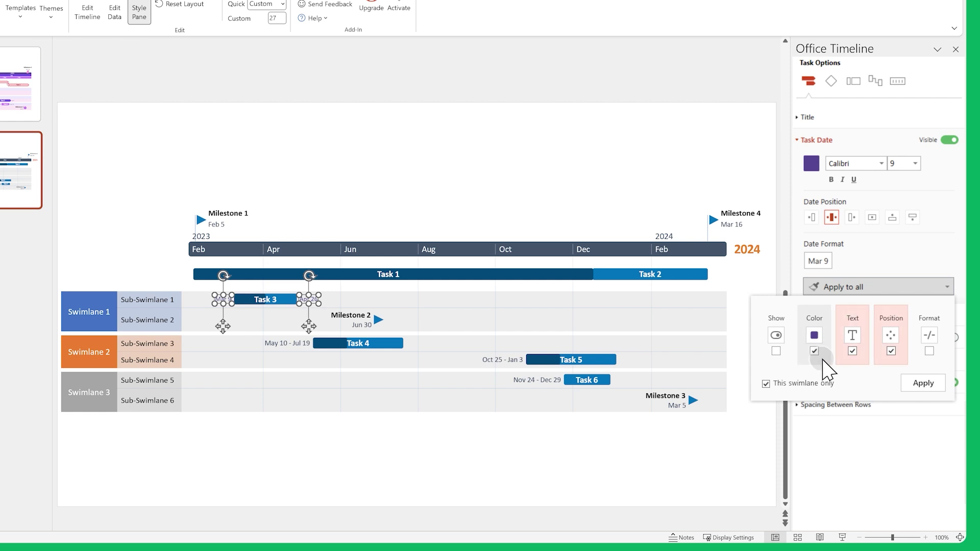
{"action": "left_click", "coordinate": [918, 384]}
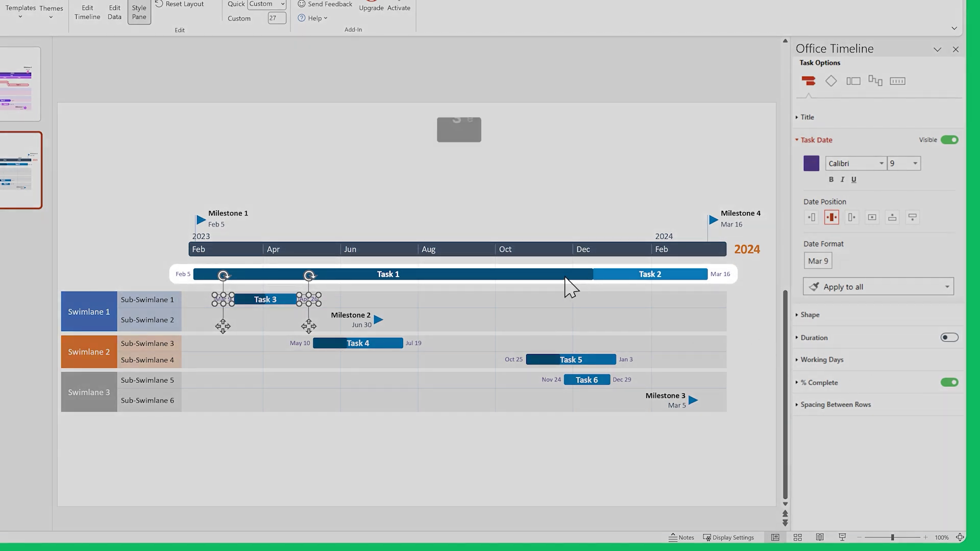
- Hide the dates on Task 1 and Task 2
{"action": "left_click", "coordinate": [567, 283]}
{"action": "left_click", "coordinate": [617, 282], "text": "shift"}
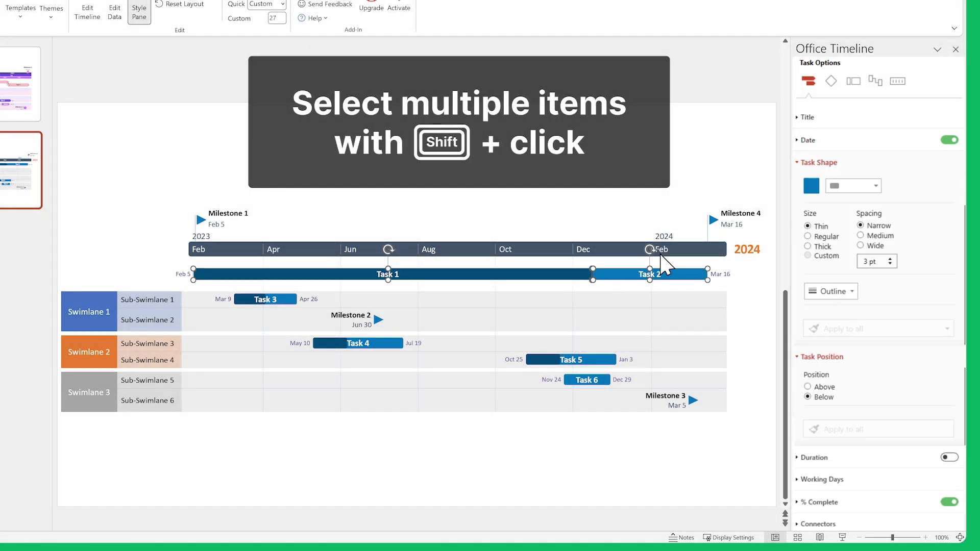
{"action": "left_click", "coordinate": [918, 141]}
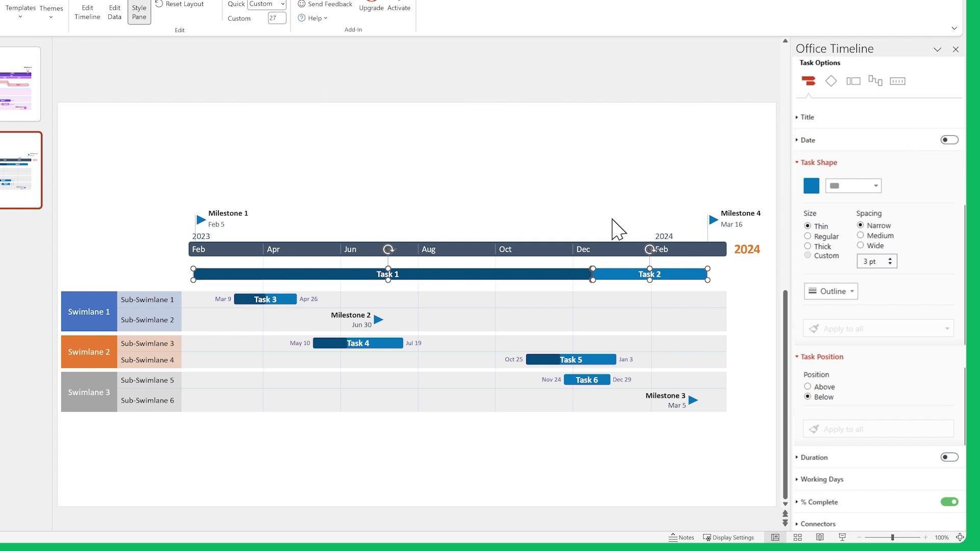
- Give Task 3 an arrow-ended bar shape and apply that shape to all task bars
{"action": "left_click", "coordinate": [291, 300]}
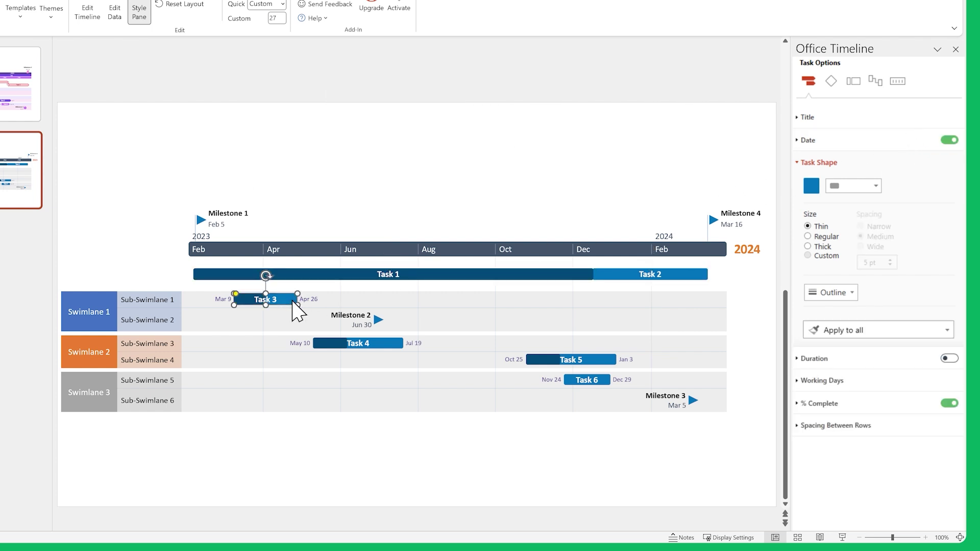
{"action": "left_click", "coordinate": [873, 186]}
{"action": "left_click", "coordinate": [838, 225]}
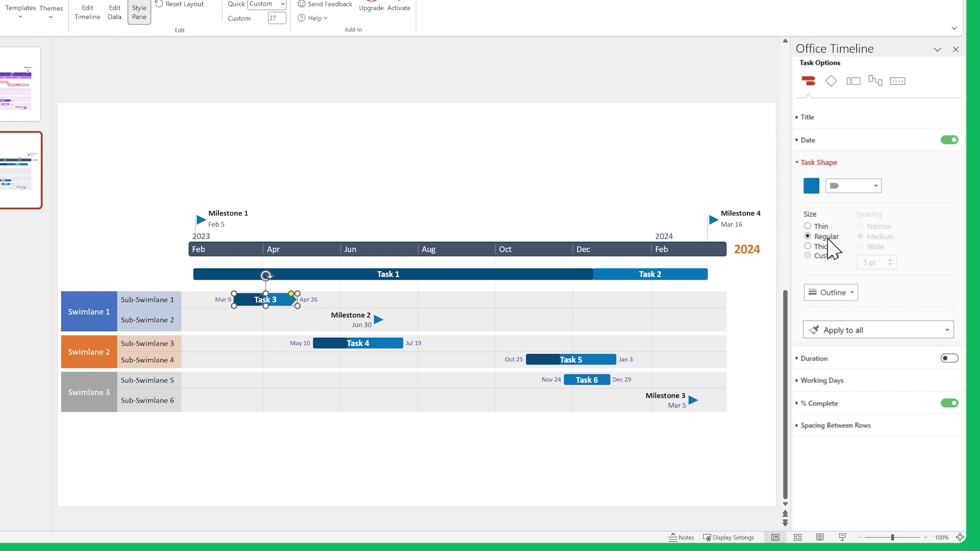
{"action": "left_click", "coordinate": [937, 405]}
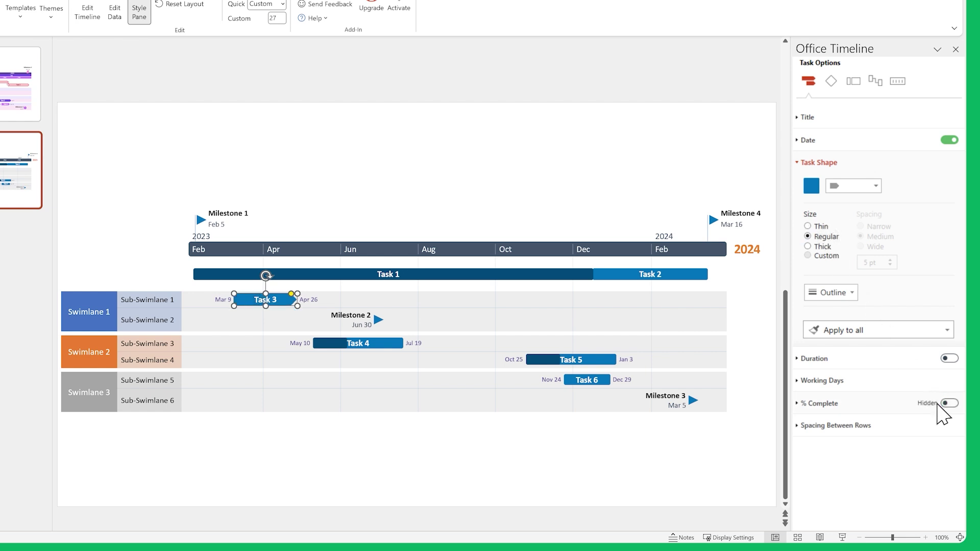
{"action": "left_click", "coordinate": [921, 338]}
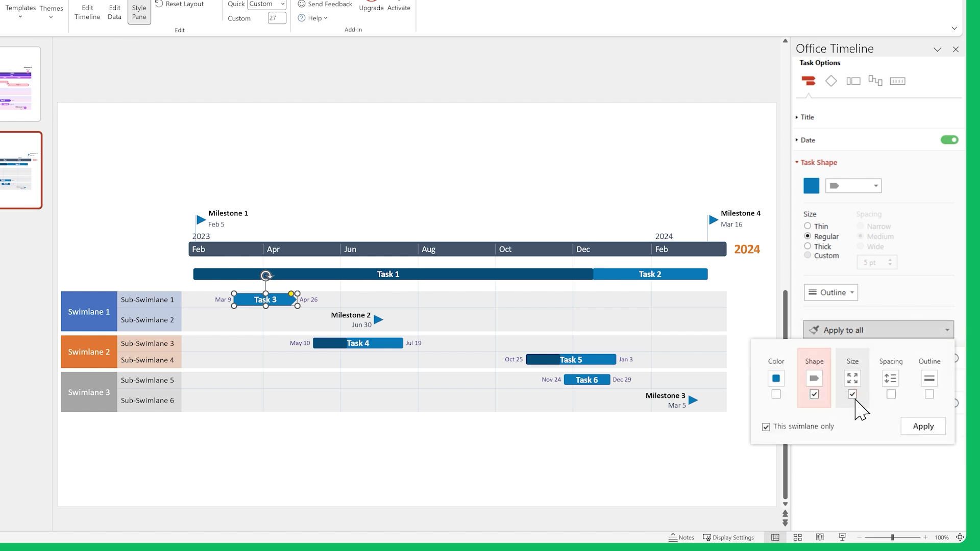
{"action": "left_click", "coordinate": [921, 428]}
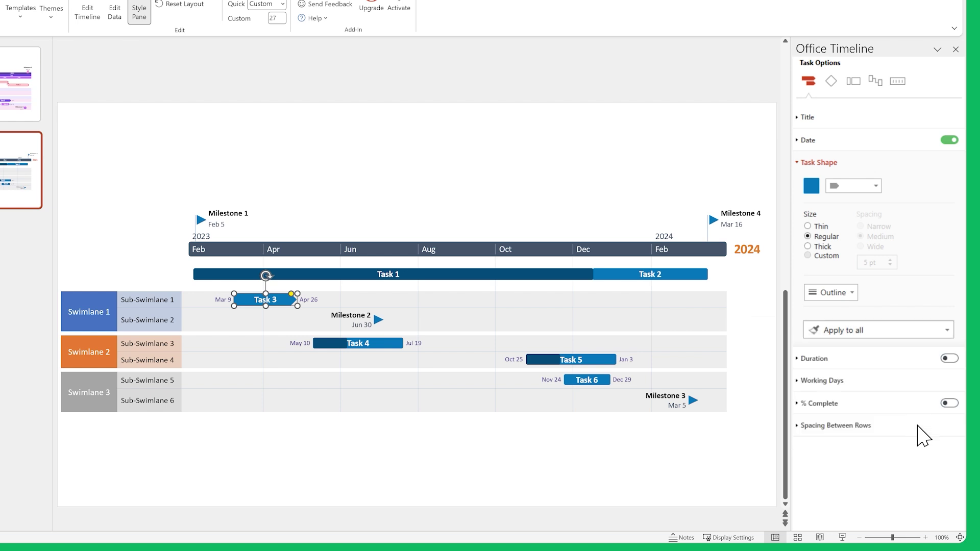
- Hide the Task % Complete shading on all tasks
{"action": "left_click", "coordinate": [877, 164]}
{"action": "left_click", "coordinate": [869, 233]}
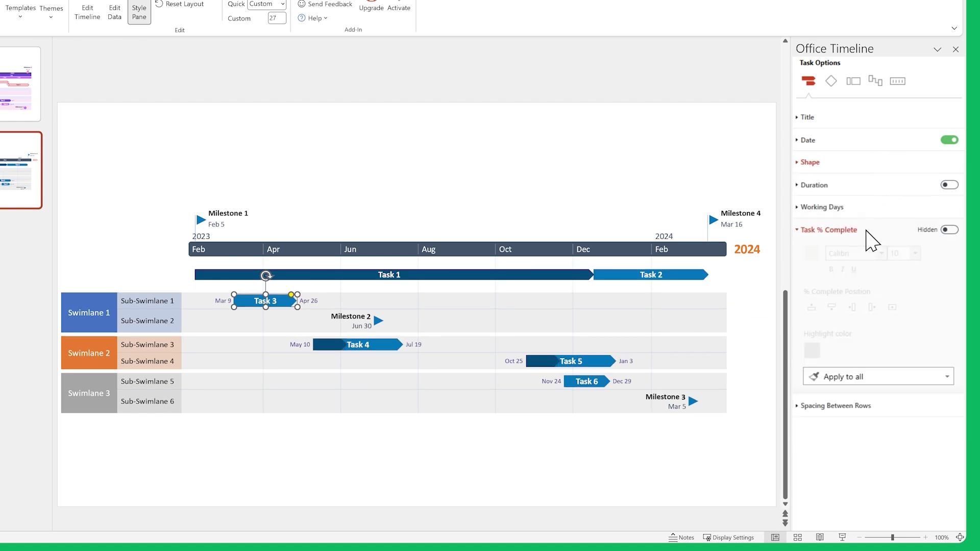
{"action": "left_click", "coordinate": [884, 383]}
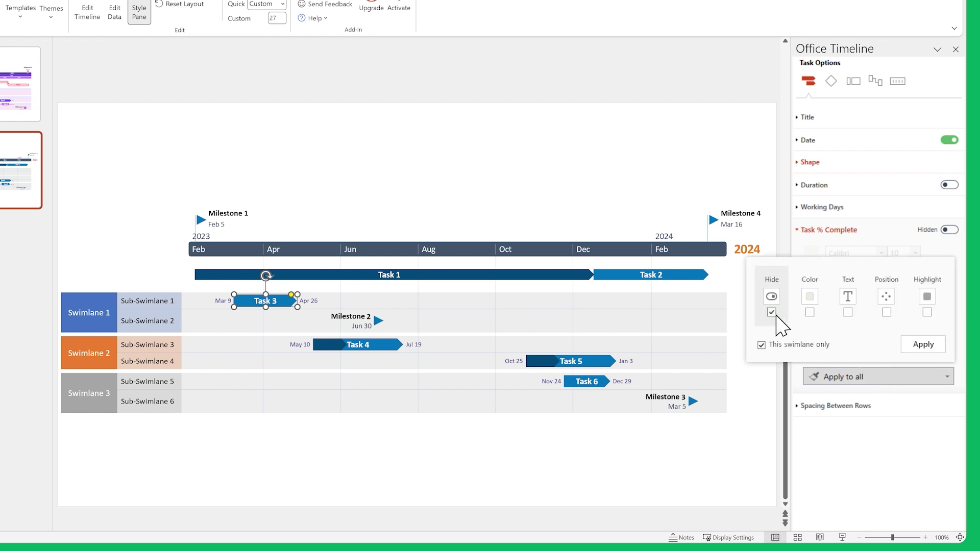
{"action": "left_click", "coordinate": [913, 346]}
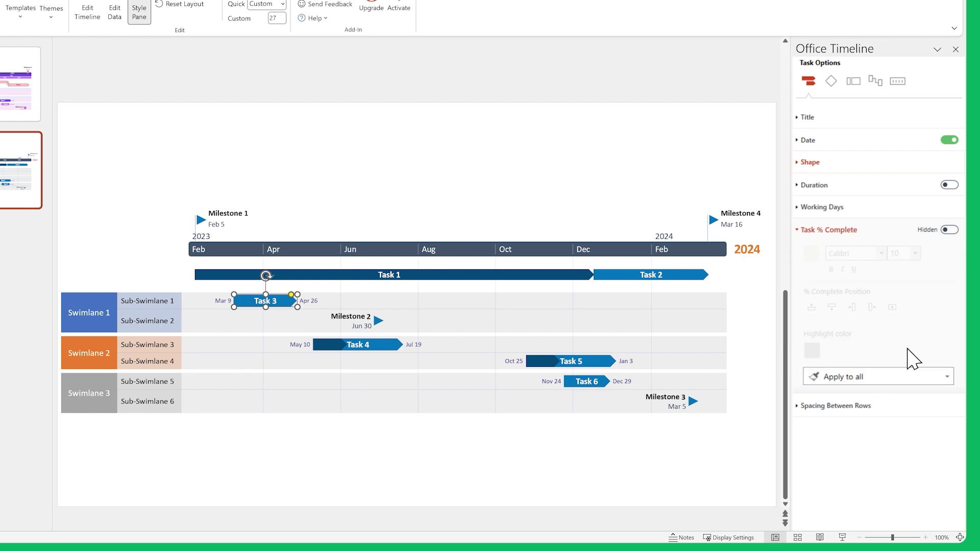
- Colour Tasks 1, 3, 4 and 5 dark purple with a custom colour
{"action": "left_click", "coordinate": [614, 278]}
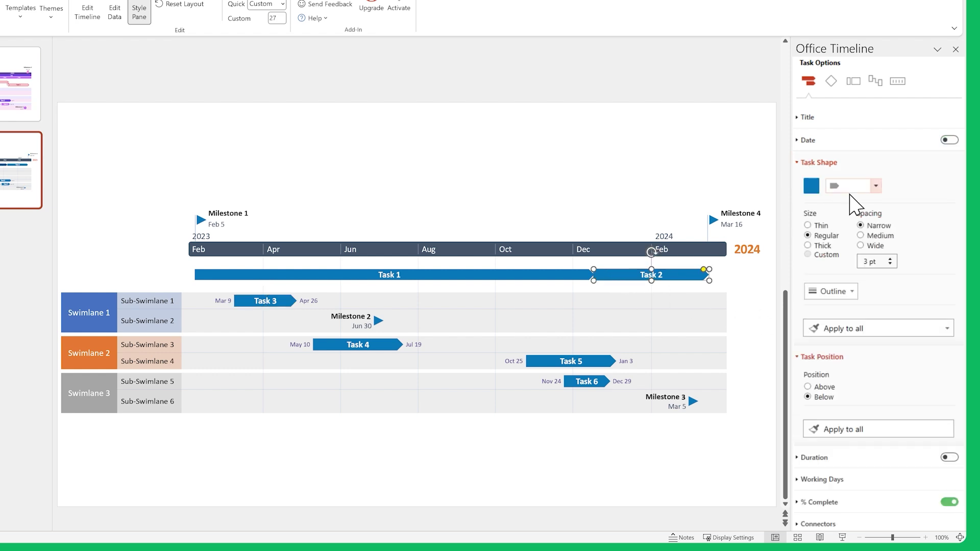
{"action": "left_click", "coordinate": [867, 187]}
{"action": "left_click", "coordinate": [858, 225]}
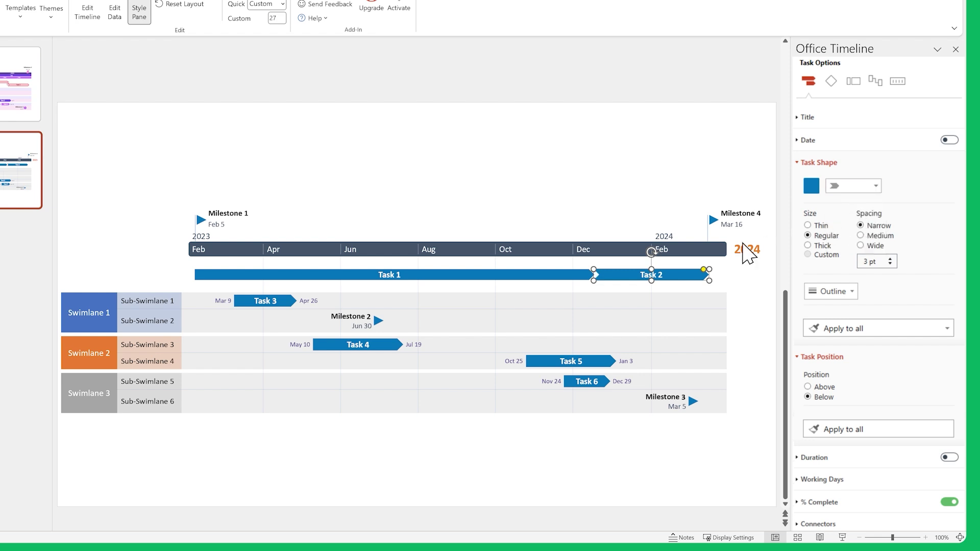
{"action": "left_click", "coordinate": [566, 275]}
{"action": "left_click", "coordinate": [265, 301], "text": "ctrl"}
{"action": "left_click", "coordinate": [810, 186]}
{"action": "left_click", "coordinate": [867, 288]}
{"action": "left_click", "coordinate": [873, 386]}
{"action": "left_click", "coordinate": [570, 361], "text": "ctrl"}
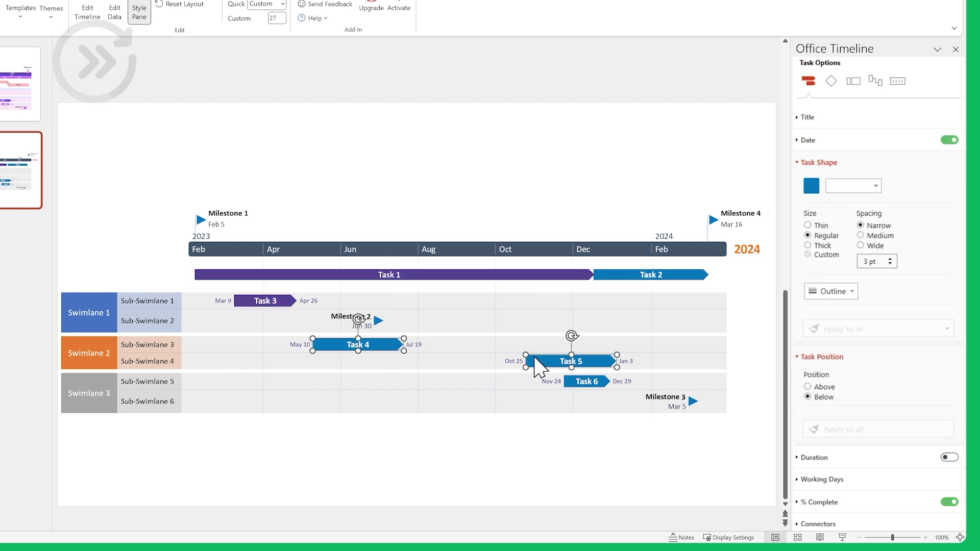
{"action": "left_click", "coordinate": [867, 287]}
- Colour Tasks 2 and 6 light purple with a custom colour
{"action": "left_click", "coordinate": [873, 385]}
{"action": "left_click", "coordinate": [587, 382], "text": "ctrl"}
{"action": "left_click", "coordinate": [811, 186]}
{"action": "left_click", "coordinate": [867, 287]}
{"action": "left_click", "coordinate": [873, 385]}
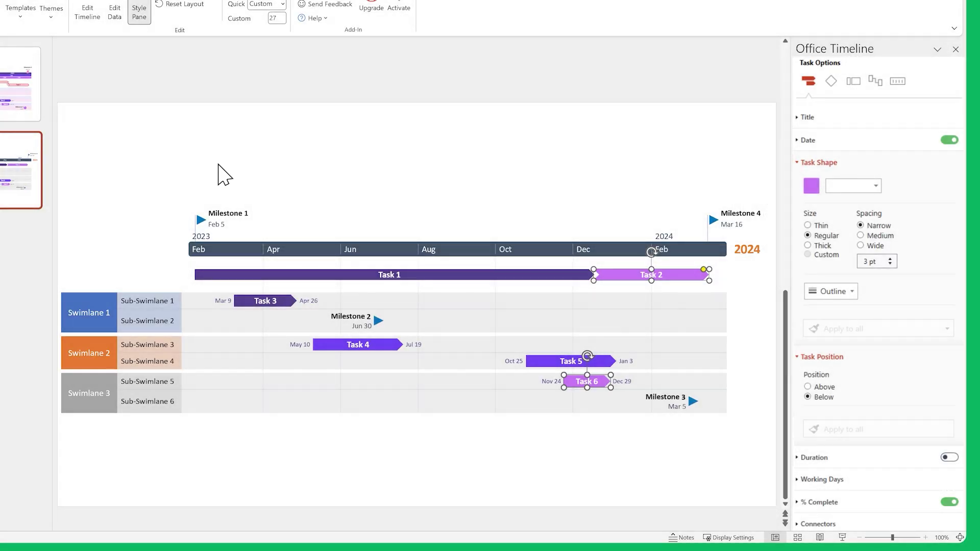
{"action": "left_click_drag", "start_coordinate": [157, 141], "coordinate": [725, 227]}
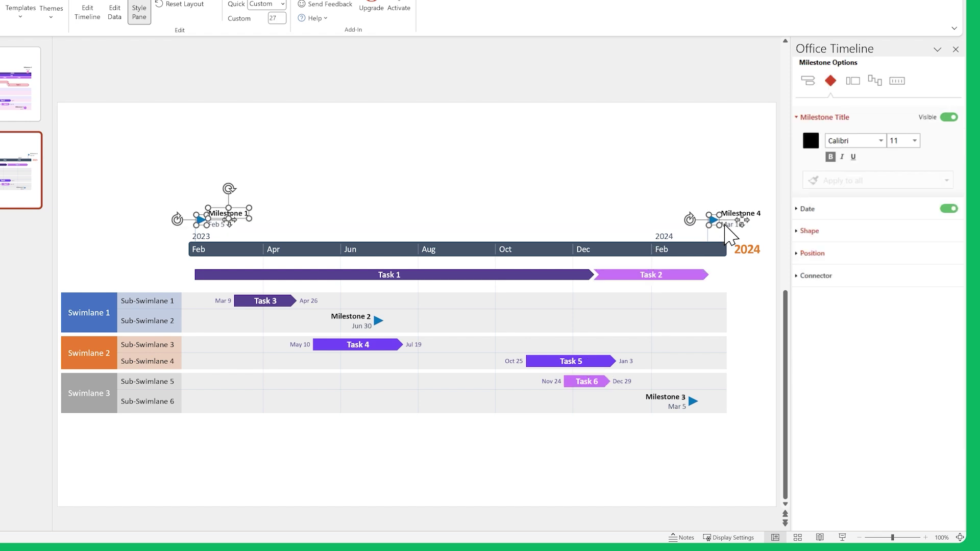
- Give Milestones 1 and 4 parallelogram markers, 12 pt titles and 9 pt dates
{"action": "left_click", "coordinate": [829, 230]}
{"action": "left_click", "coordinate": [863, 258]}
{"action": "left_click", "coordinate": [904, 336]}
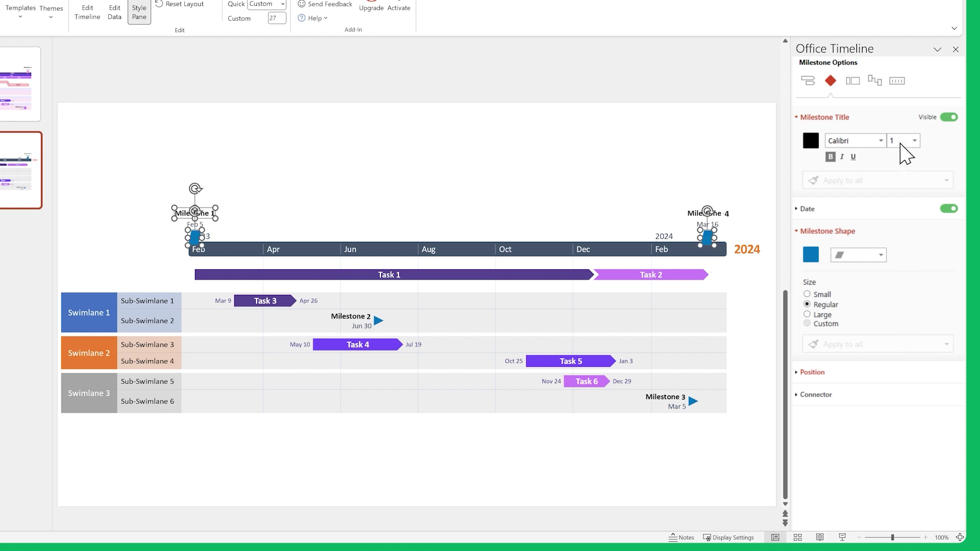
{"action": "type", "text": "2"}
{"action": "left_click", "coordinate": [880, 218]}
{"action": "double_click", "coordinate": [893, 232]}
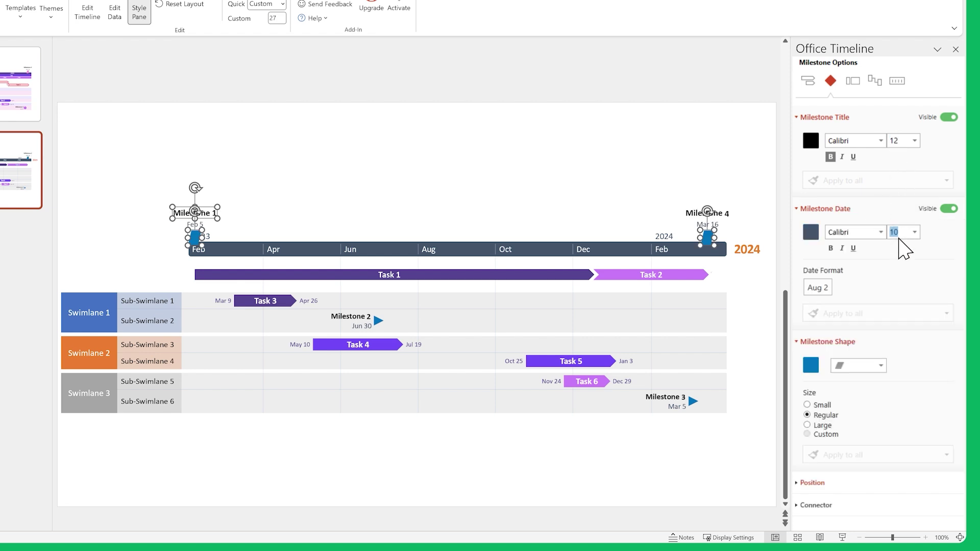
{"action": "type", "text": "9"}
{"action": "left_click", "coordinate": [493, 163]}
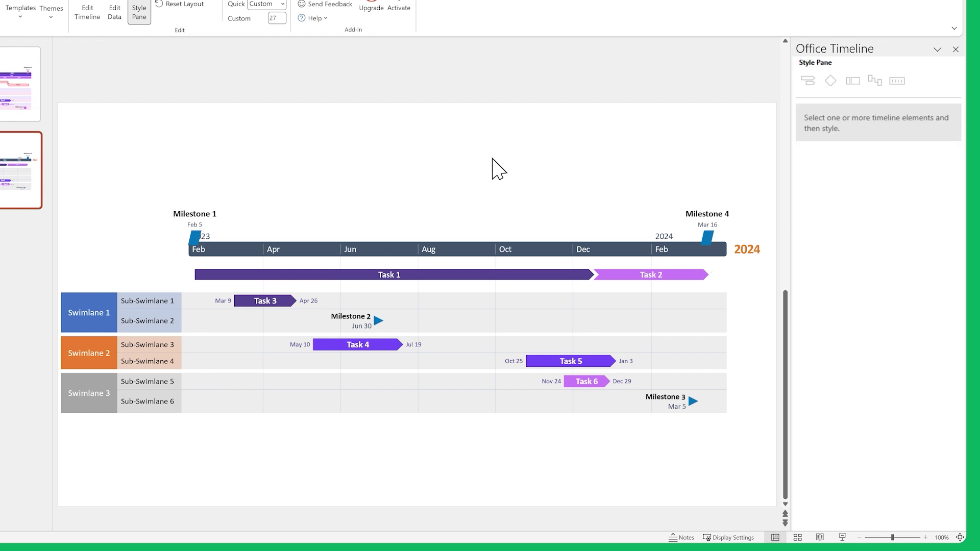
- Colour Milestone 1 purple and Milestone 4 pink with custom colours
{"action": "key", "text": "Tab"}
{"action": "left_click", "coordinate": [809, 187]}
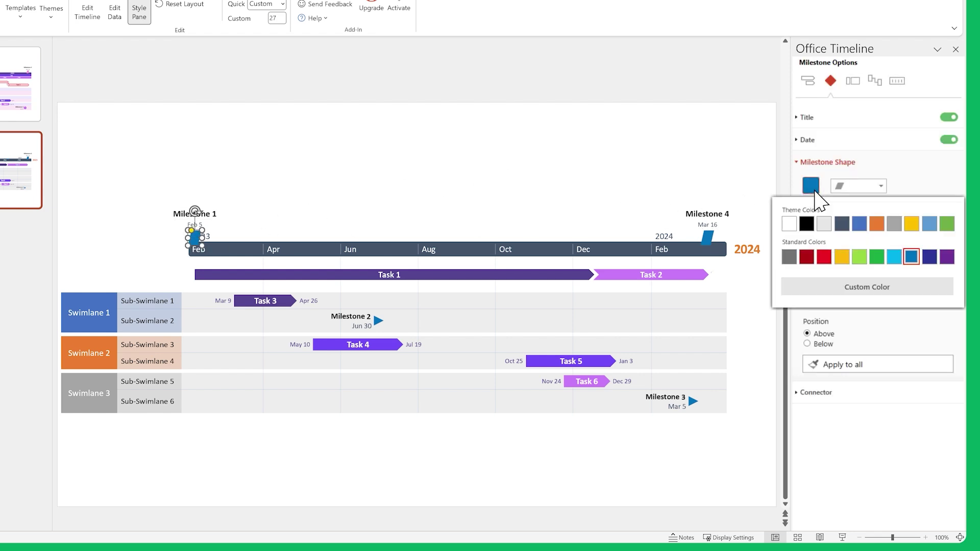
{"action": "left_click", "coordinate": [832, 286]}
{"action": "left_click", "coordinate": [879, 384]}
{"action": "left_click", "coordinate": [708, 239]}
{"action": "left_click", "coordinate": [809, 185]}
{"action": "left_click", "coordinate": [831, 286]}
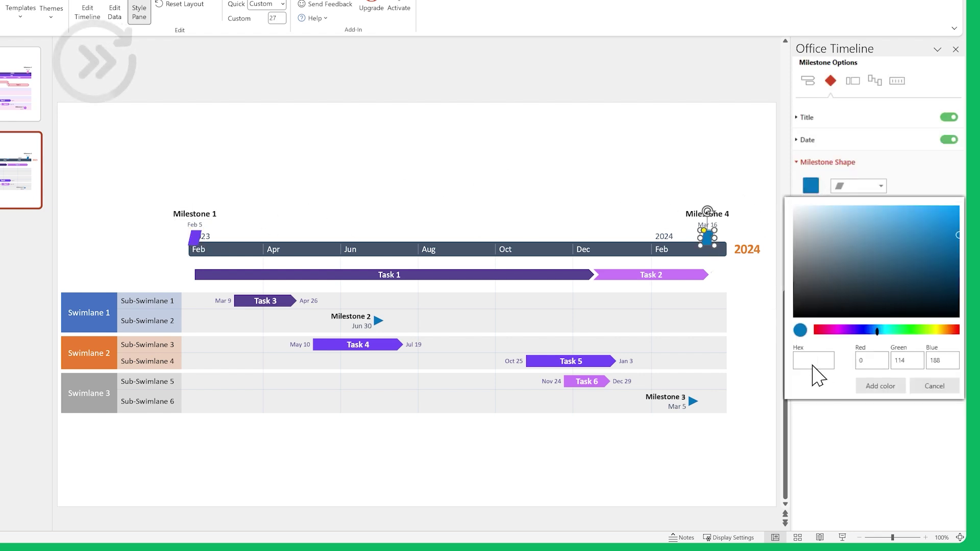
{"action": "left_click", "coordinate": [880, 384]}
- Make Milestones 2 and 3 circles with 12 pt titles and 9 pt dates
{"action": "left_click", "coordinate": [378, 323]}
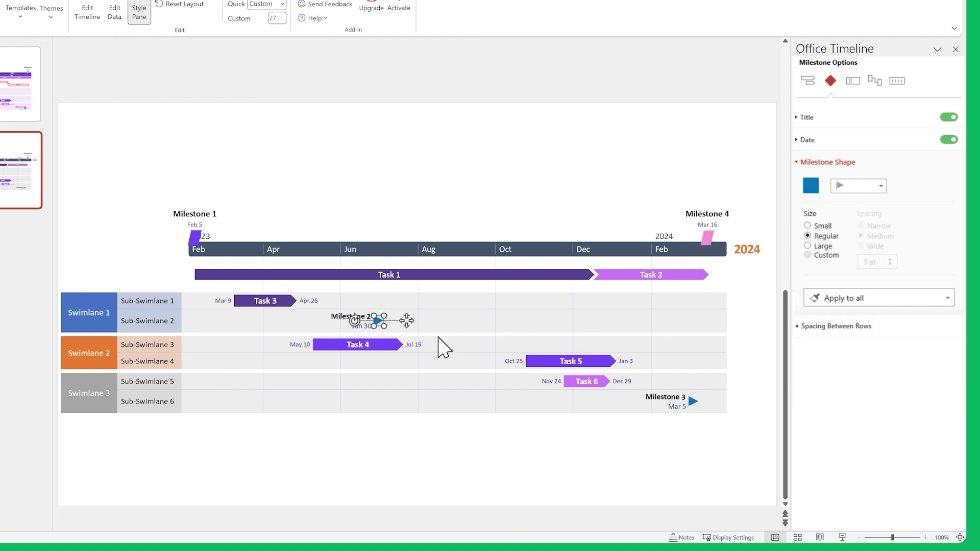
{"action": "left_click", "coordinate": [693, 401], "text": "shift"}
{"action": "left_click", "coordinate": [861, 190]}
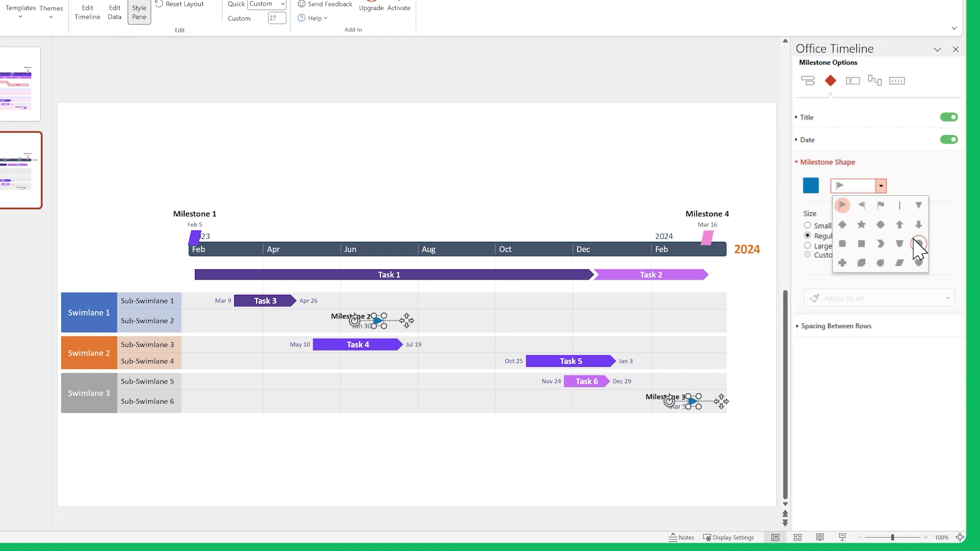
{"action": "left_click", "coordinate": [914, 245]}
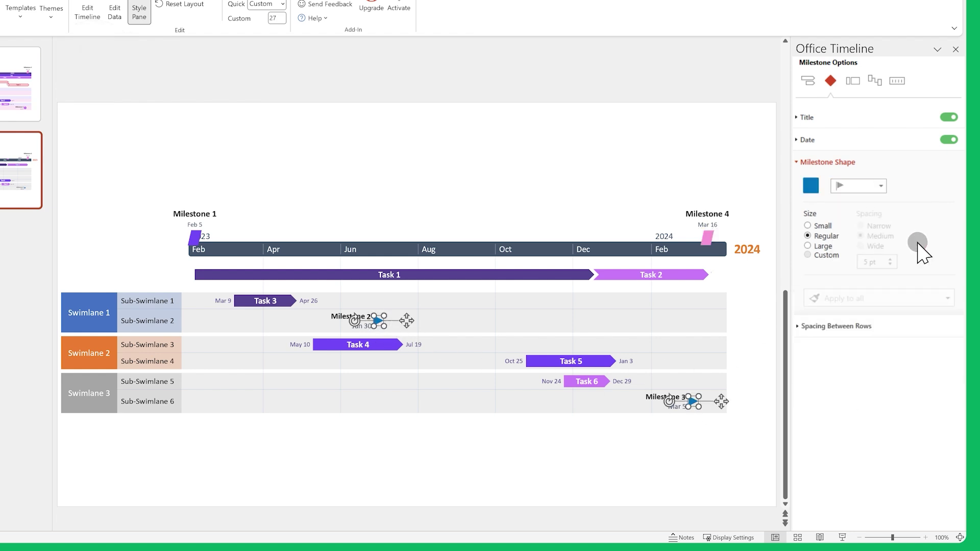
{"action": "left_click", "coordinate": [890, 120]}
{"action": "type", "text": "2"}
{"action": "left_click", "coordinate": [902, 249]}
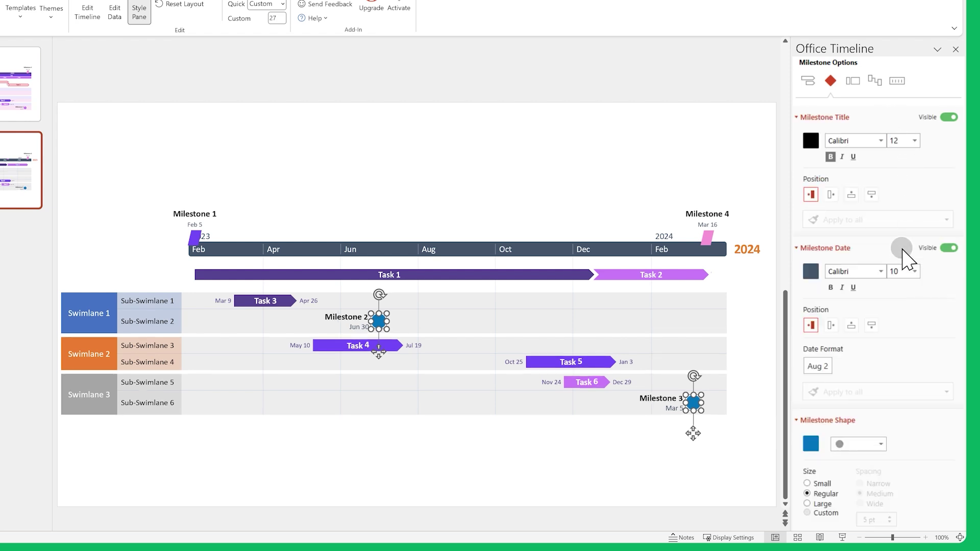
{"action": "type", "text": "9"}
{"action": "left_click", "coordinate": [544, 222]}
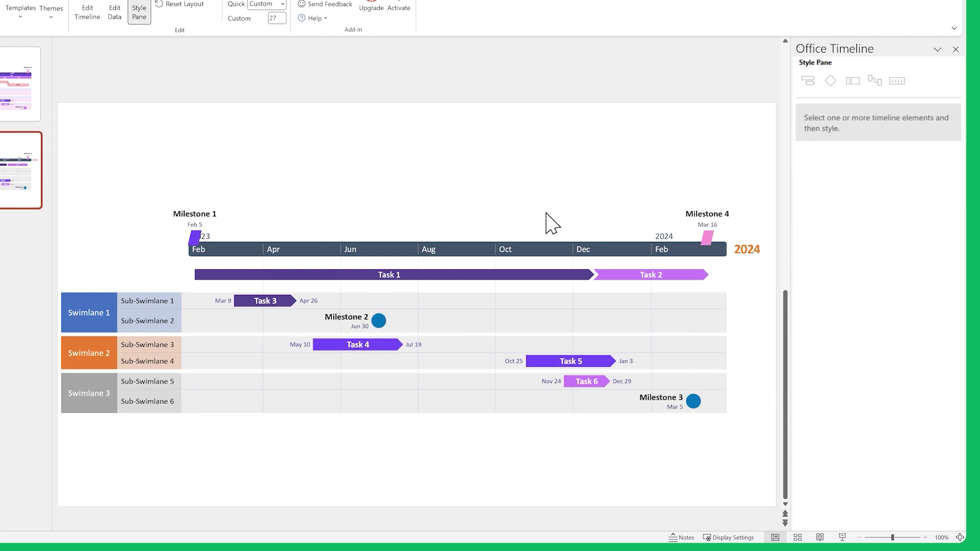
- Colour Milestone 2 dark purple and Milestone 3 light purple
{"action": "left_click", "coordinate": [379, 320]}
{"action": "left_click", "coordinate": [693, 400]}
{"action": "left_click", "coordinate": [810, 186]}
{"action": "type", "text": "c"}
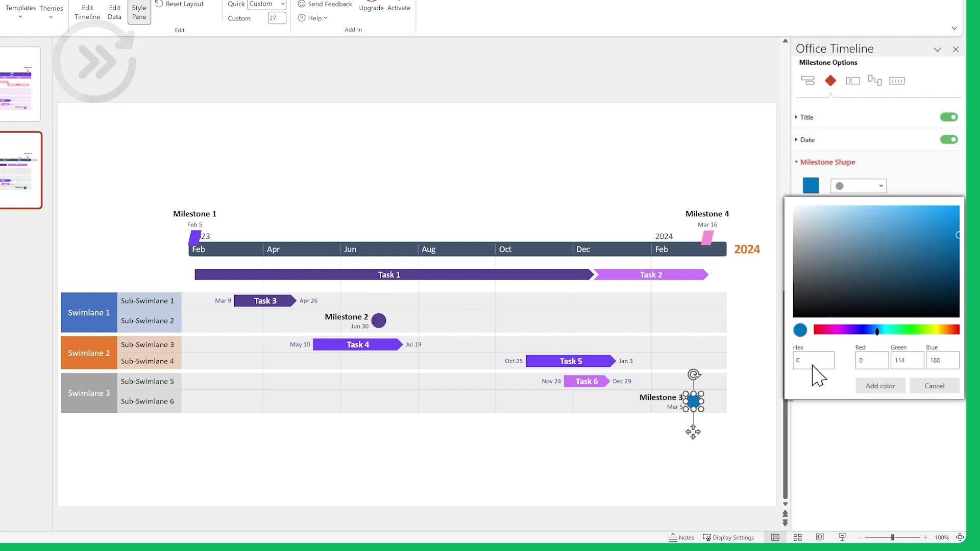
{"action": "key", "text": "Return"}
{"action": "left_click", "coordinate": [736, 453]}
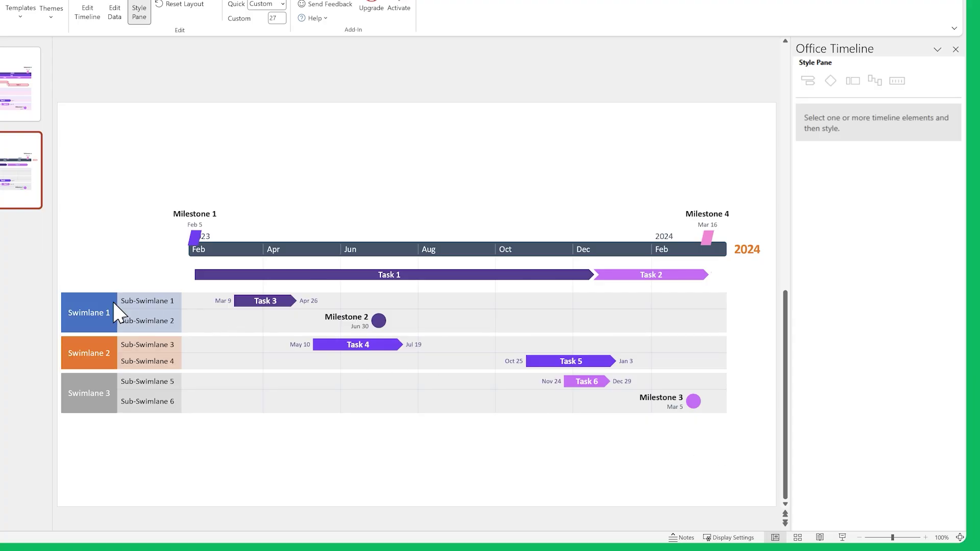
{"action": "left_click", "coordinate": [111, 310]}
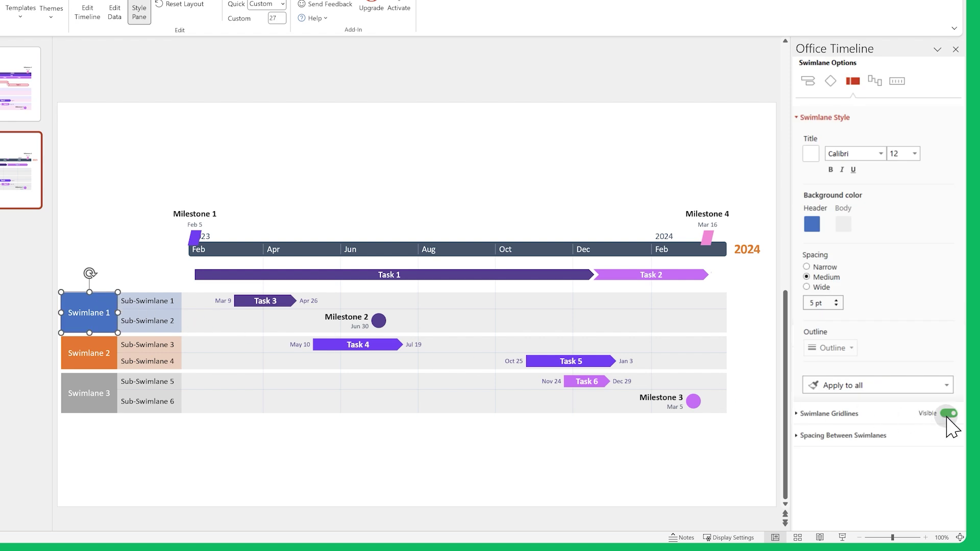
- Colour the Swimlane 1 and 2 headers purple and Swimlane 3 light purple
{"action": "left_click", "coordinate": [813, 229]}
{"action": "left_click", "coordinate": [816, 328]}
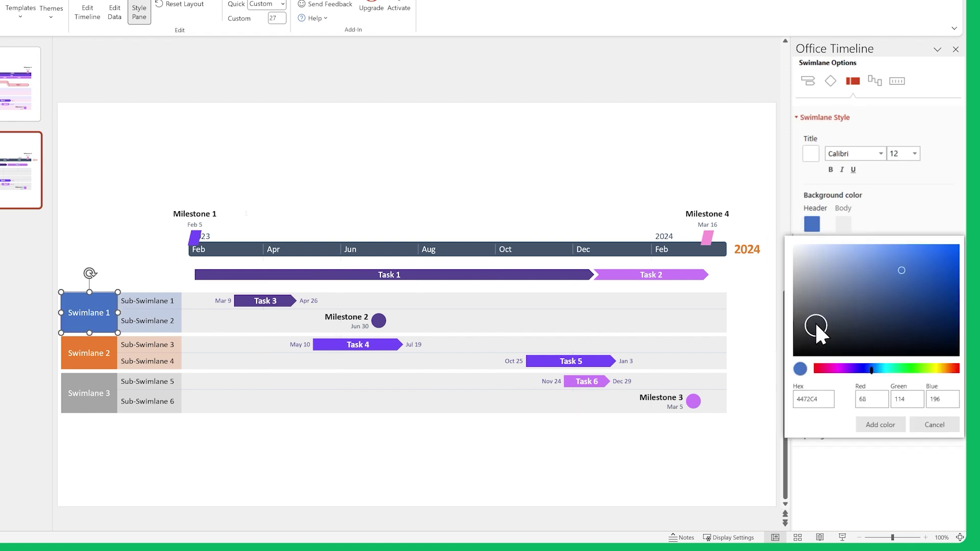
{"action": "double_click", "coordinate": [813, 399]}
{"action": "type", "text": "564592"}
{"action": "left_click", "coordinate": [879, 425]}
{"action": "left_click", "coordinate": [89, 353]}
{"action": "left_click", "coordinate": [816, 332]}
{"action": "left_click", "coordinate": [880, 424]}
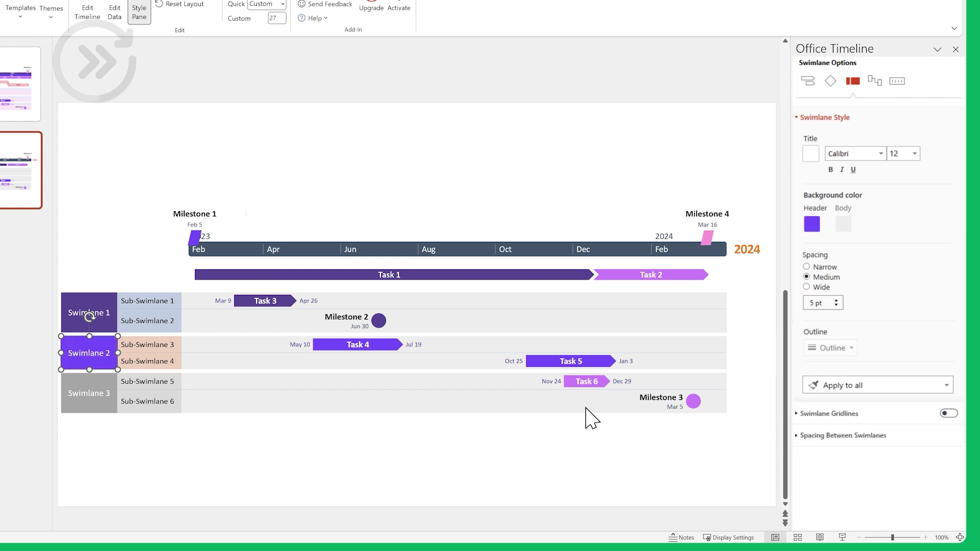
{"action": "left_click", "coordinate": [90, 393]}
{"action": "left_click", "coordinate": [880, 425]}
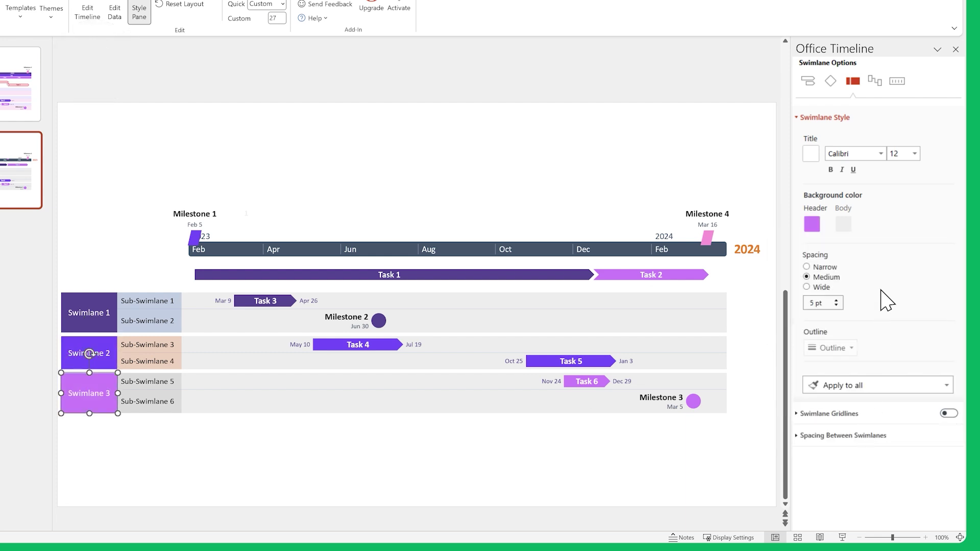
- Enlarge the swimlane title text and apply that style to all swimlanes
{"action": "left_click", "coordinate": [901, 157]}
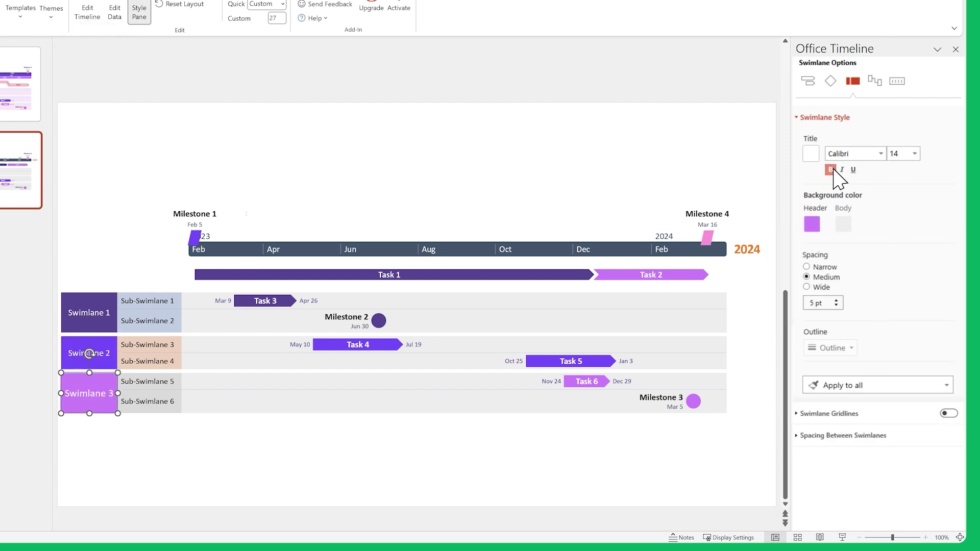
{"action": "left_click", "coordinate": [852, 388]}
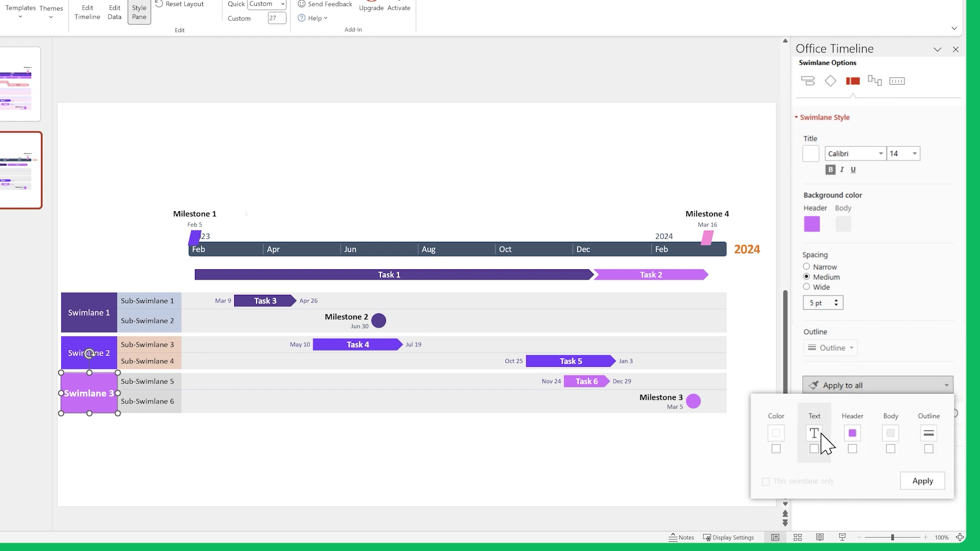
{"action": "left_click", "coordinate": [908, 483]}
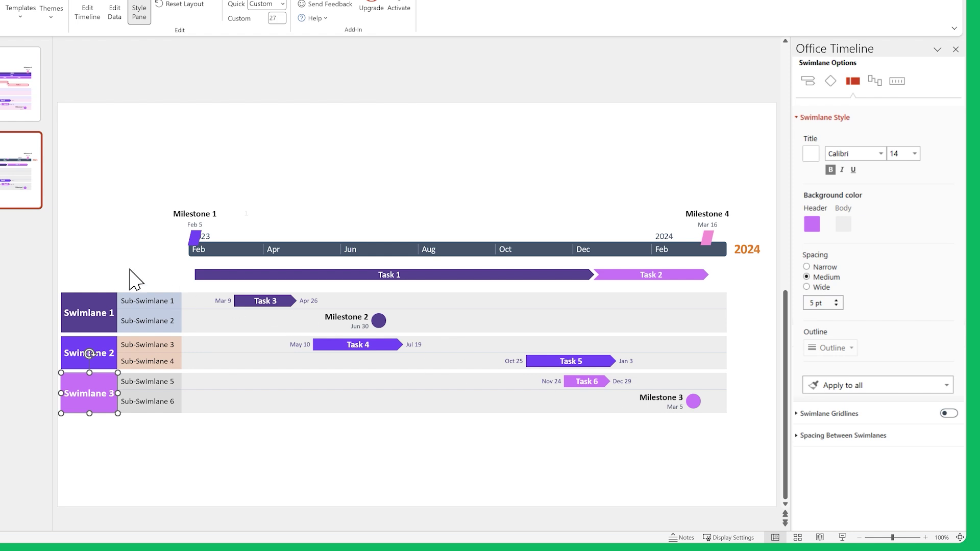
- Give all six sub-swimlanes light grey headers and purple titles
{"action": "left_click_drag", "start_coordinate": [136, 314], "coordinate": [195, 435]}
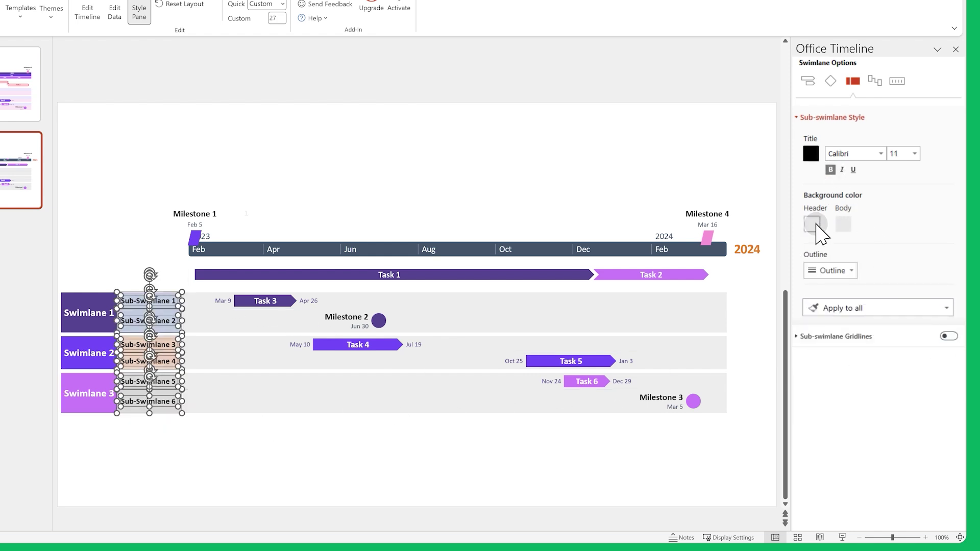
{"action": "left_click", "coordinate": [813, 224]}
{"action": "left_click", "coordinate": [826, 263]}
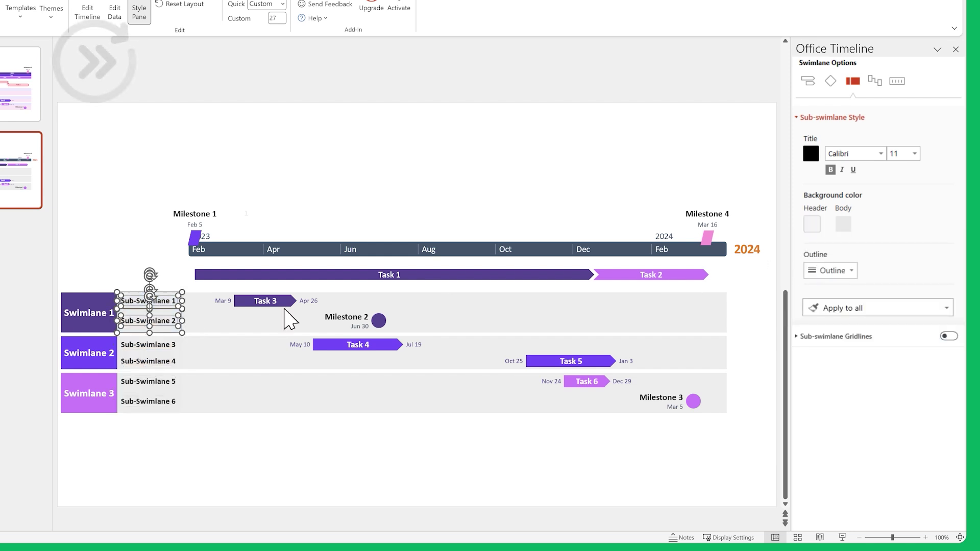
{"action": "left_click", "coordinate": [810, 153]}
{"action": "left_click", "coordinate": [882, 354]}
{"action": "left_click_drag", "start_coordinate": [108, 369], "coordinate": [190, 429]}
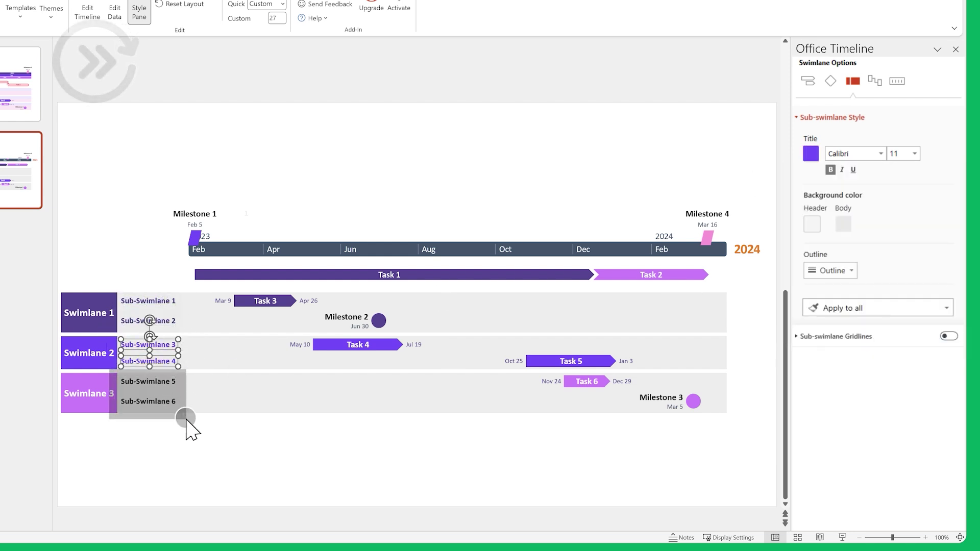
{"action": "left_click", "coordinate": [809, 153]}
{"action": "left_click", "coordinate": [881, 354]}
- Shade the sub-swimlane bodies alternately light purple and light pink, then deselect
{"action": "left_click", "coordinate": [843, 223]}
{"action": "left_click", "coordinate": [881, 353]}
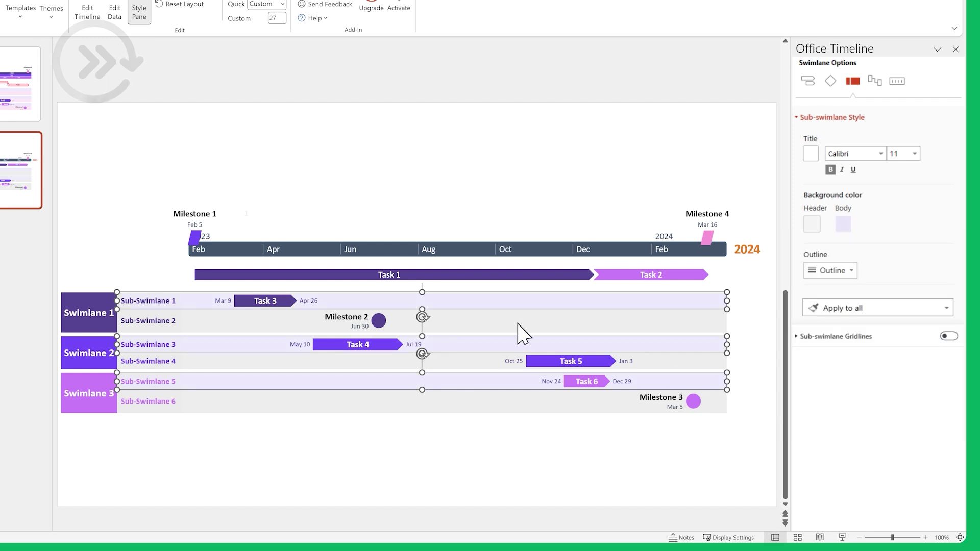
{"action": "left_click", "coordinate": [843, 223]}
{"action": "left_click", "coordinate": [861, 425]}
{"action": "left_click", "coordinate": [761, 445]}
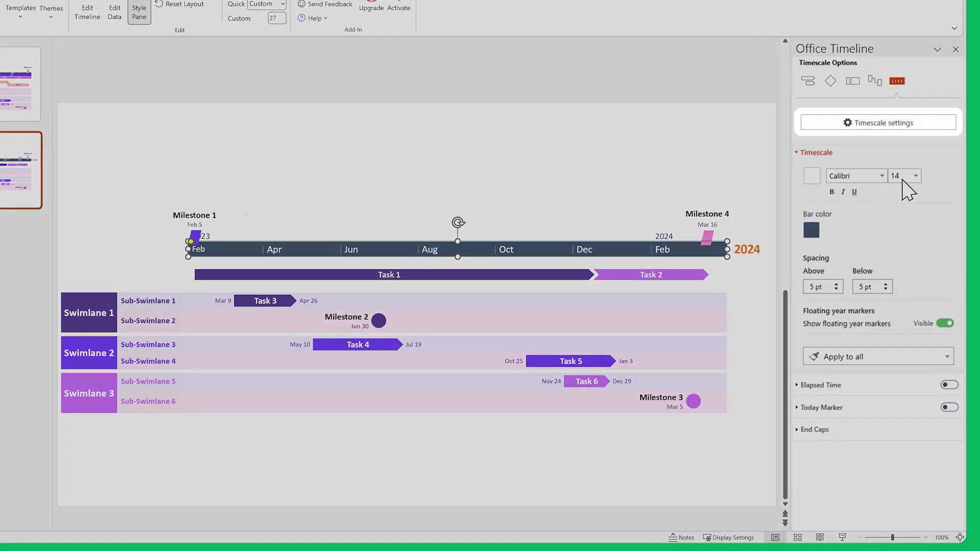
- Turn on the middle and bottom timescale tiers in the full timescale settings
{"action": "left_click", "coordinate": [915, 121]}
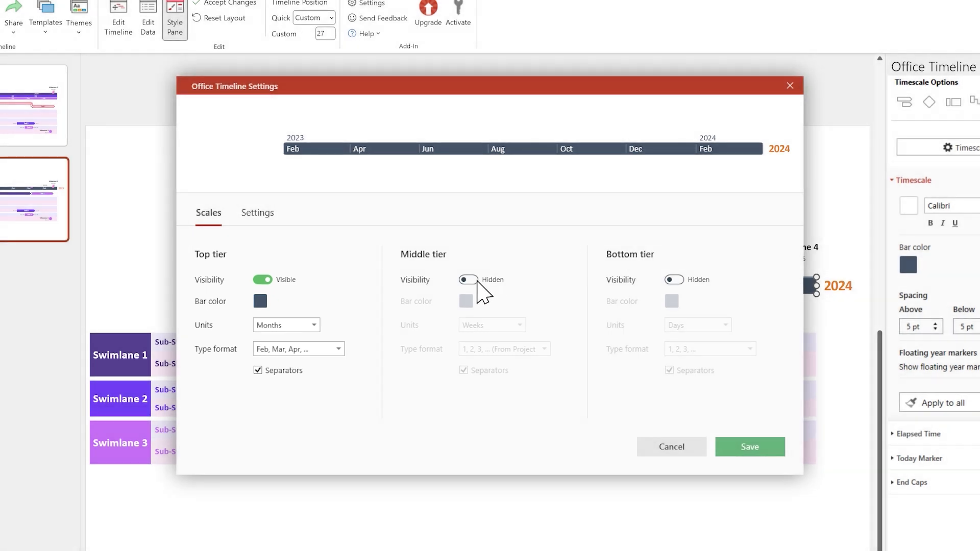
{"action": "left_click", "coordinate": [475, 280]}
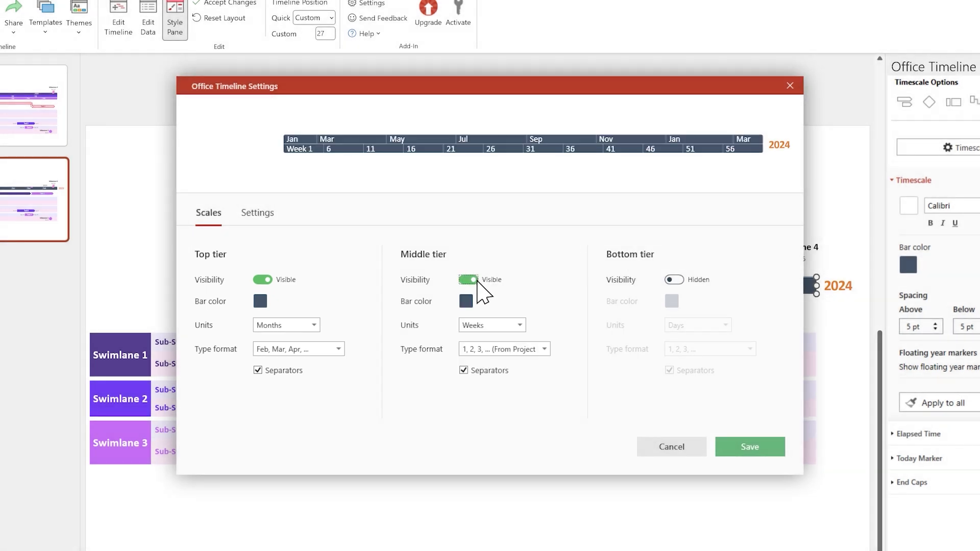
{"action": "left_click", "coordinate": [674, 280]}
- Colour the three tiers in purple shades, show months in the bottom tier, and save
{"action": "left_click", "coordinate": [261, 303]}
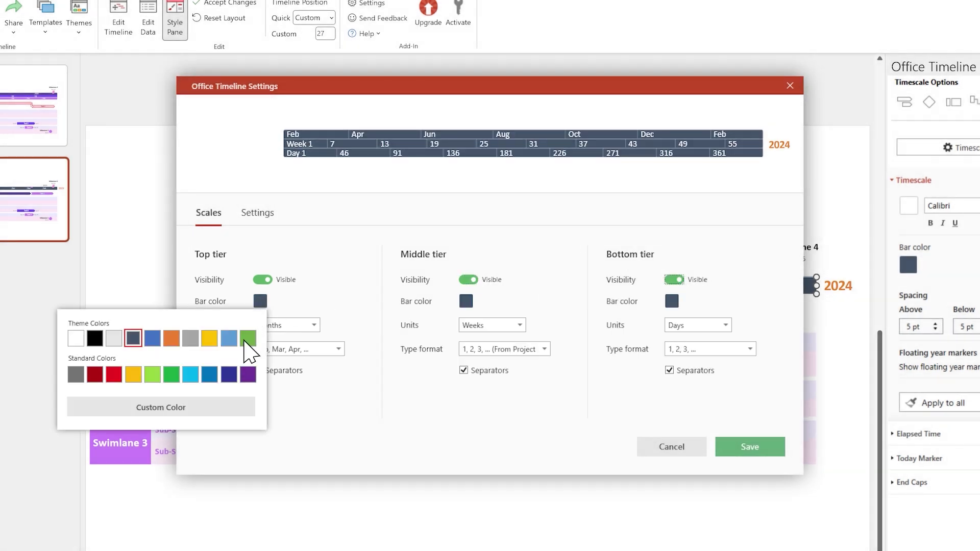
{"action": "left_click", "coordinate": [213, 413]}
{"action": "type", "text": "64592"}
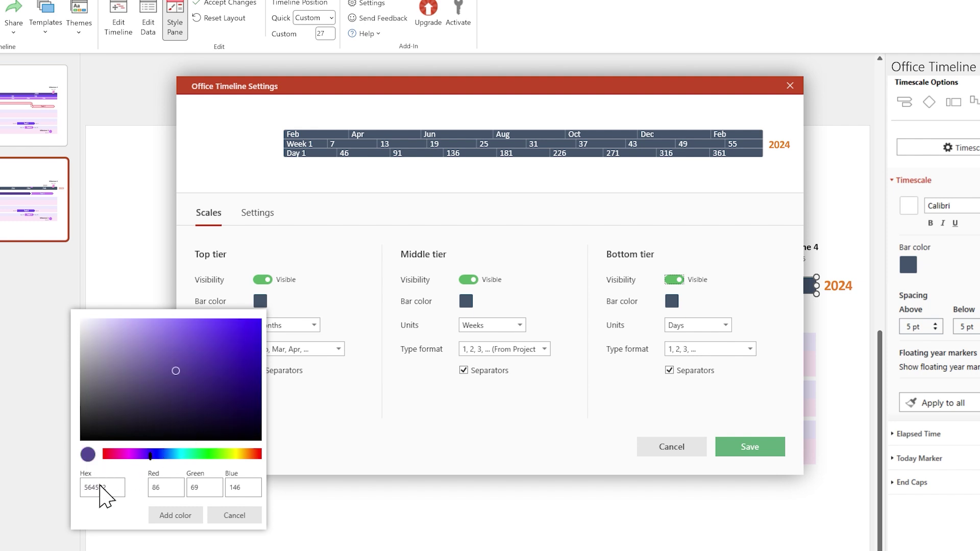
{"action": "left_click", "coordinate": [191, 515]}
{"action": "left_click", "coordinate": [465, 300]}
{"action": "left_click", "coordinate": [367, 406]}
{"action": "left_click", "coordinate": [378, 516]}
{"action": "left_click", "coordinate": [671, 300]}
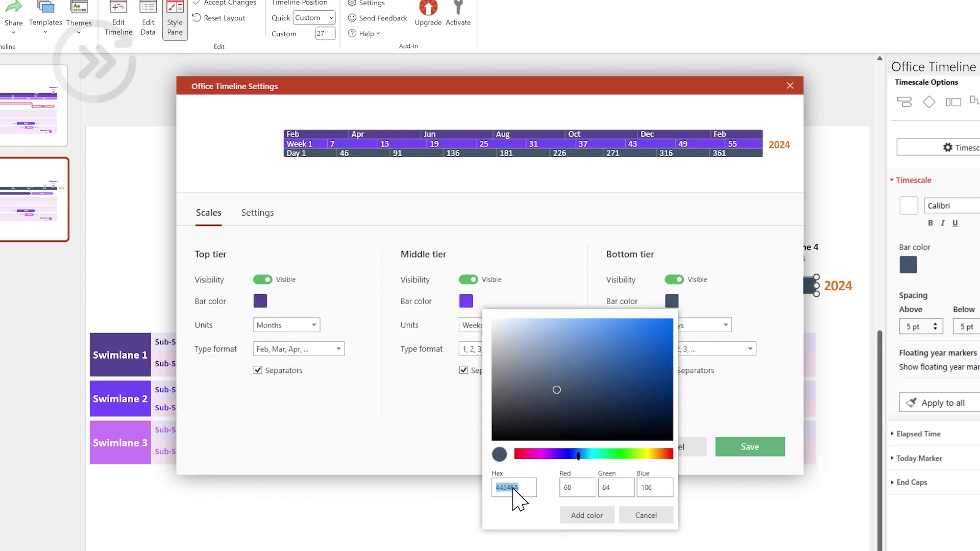
{"action": "left_click", "coordinate": [587, 516]}
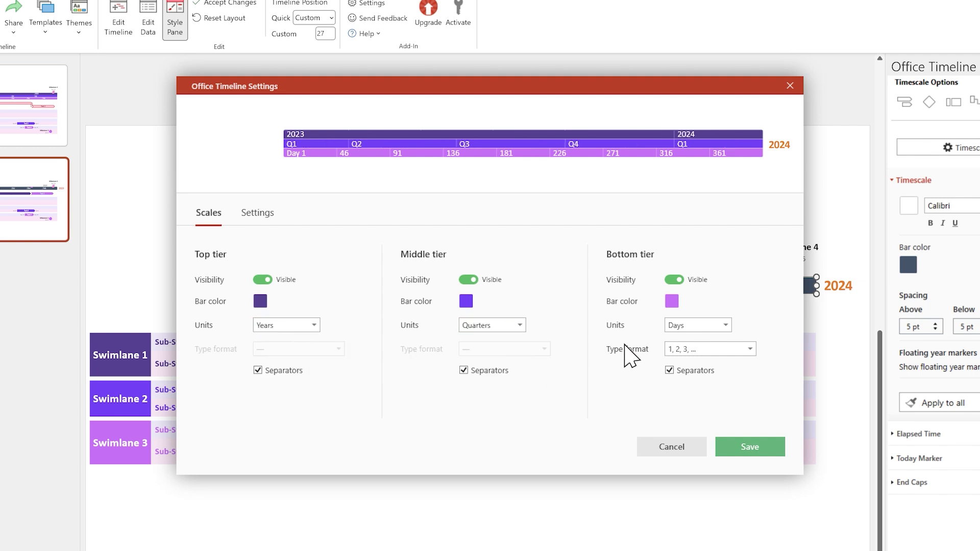
{"action": "left_click", "coordinate": [723, 375]}
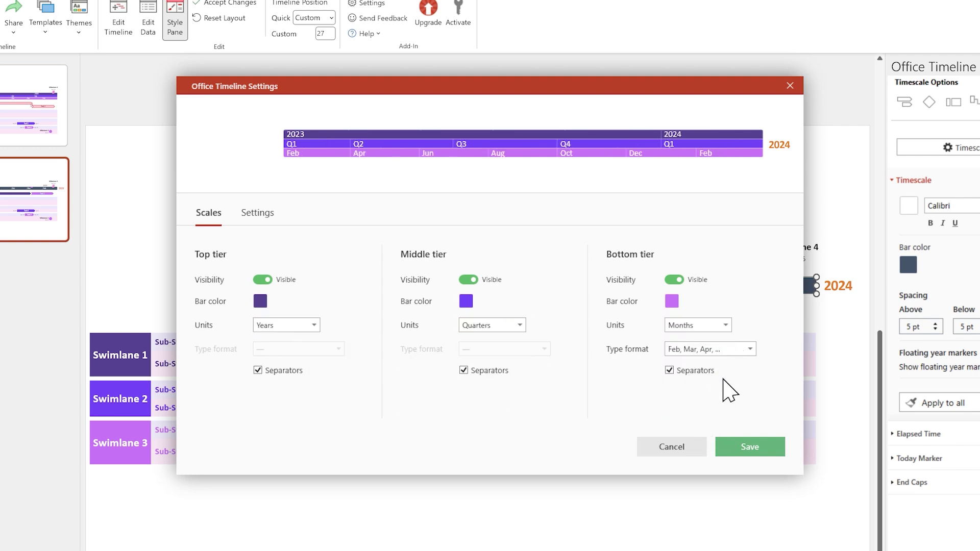
{"action": "left_click", "coordinate": [754, 447]}
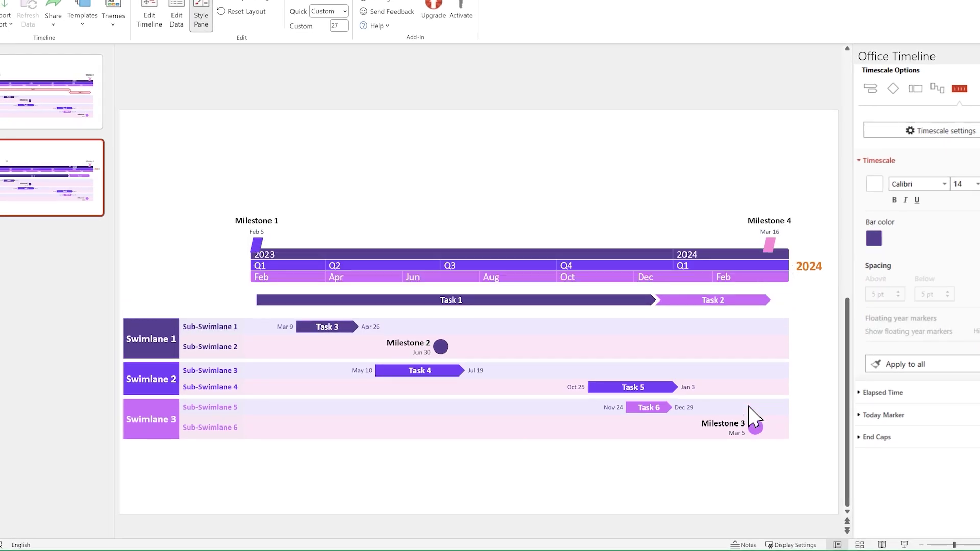
- Collapse the Timescale style section and deselect the timescale
{"action": "left_click", "coordinate": [884, 163]}
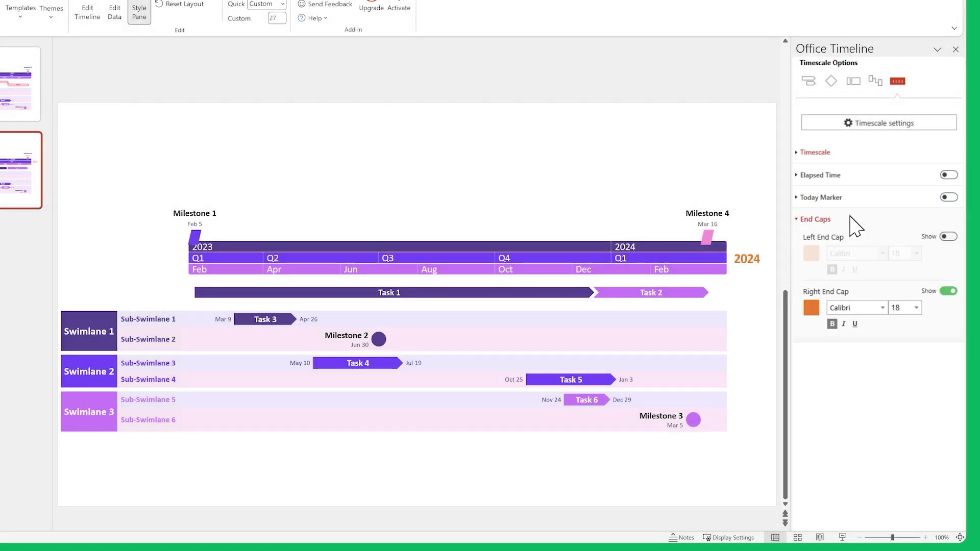
{"action": "left_click", "coordinate": [761, 453]}
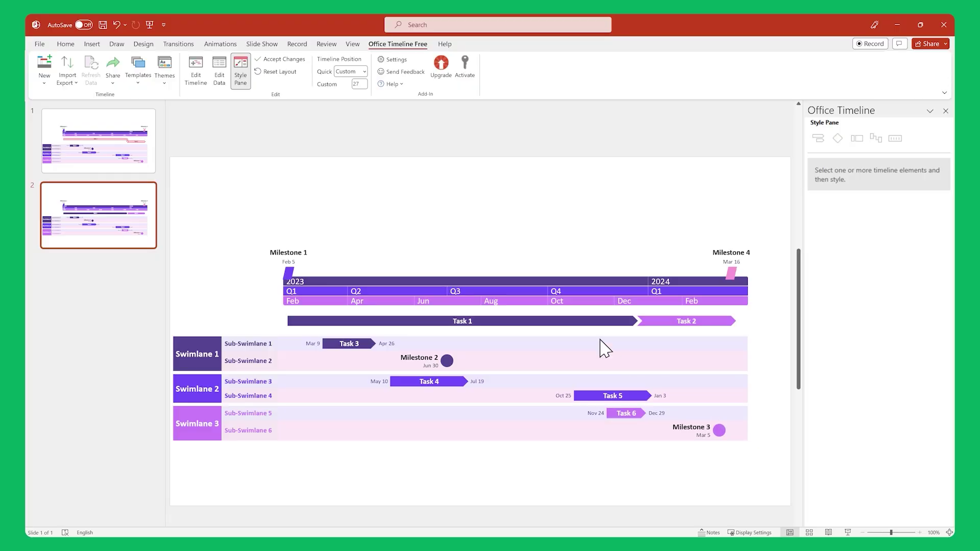
- In the timeline editor, move Task 2 below Task 1, link them, and save
{"action": "left_click", "coordinate": [196, 70]}
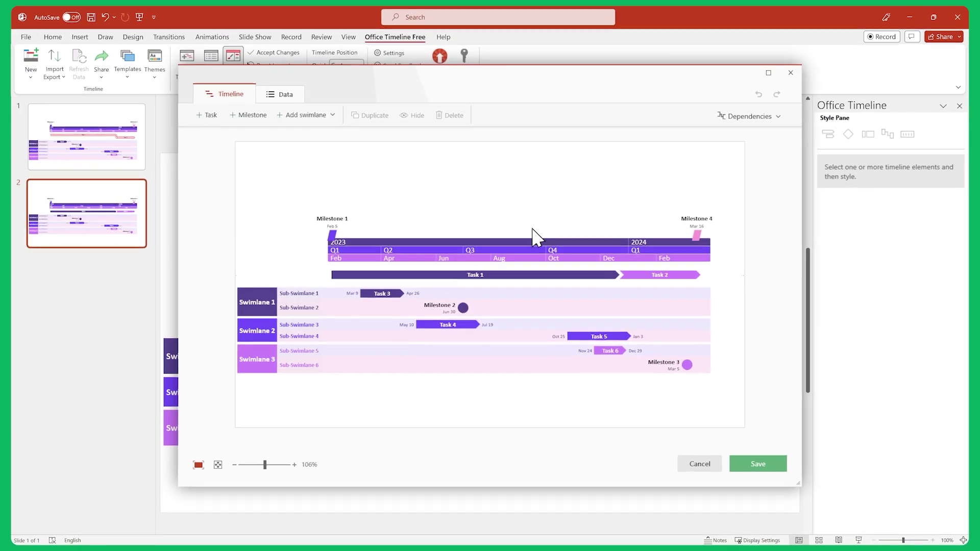
{"action": "left_click_drag", "start_coordinate": [647, 284], "coordinate": [652, 297]}
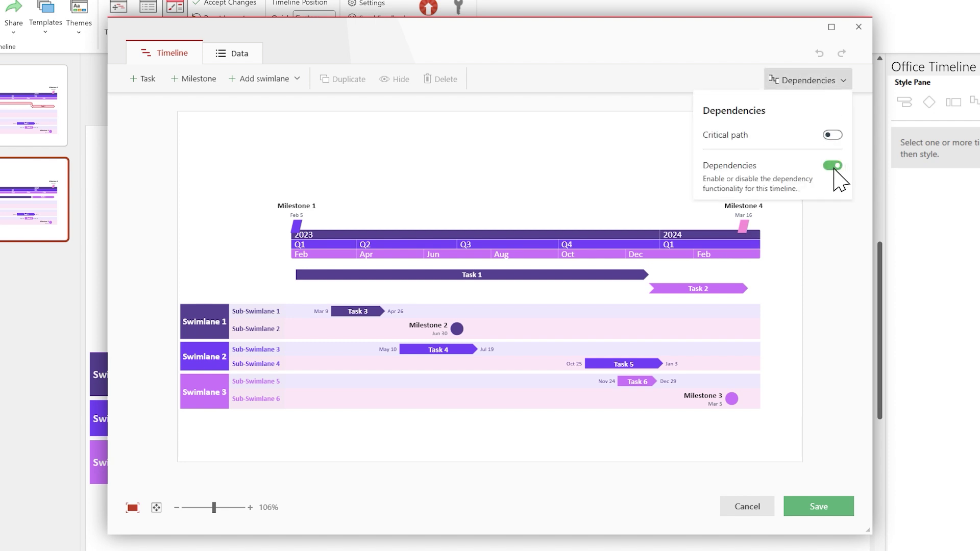
{"action": "left_click", "coordinate": [352, 278]}
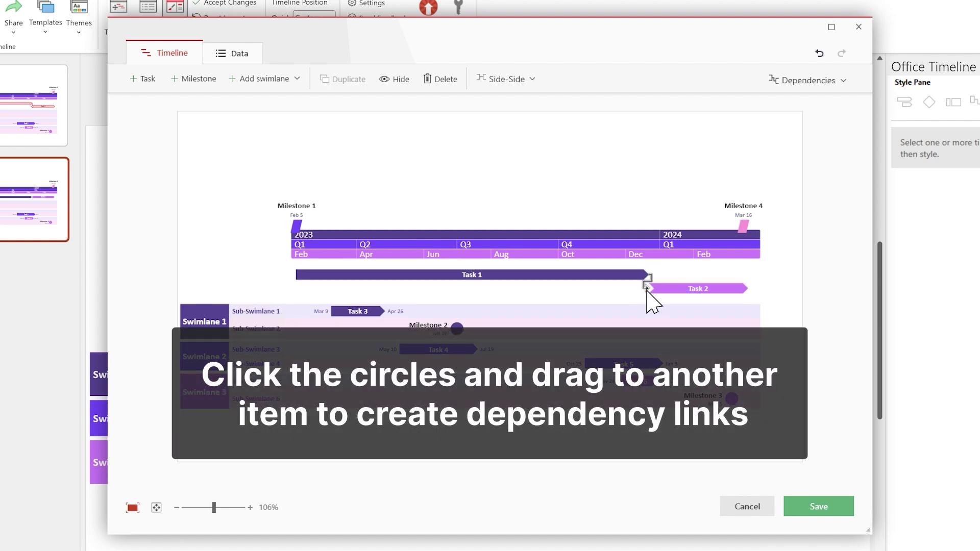
{"action": "left_click_drag", "start_coordinate": [647, 301], "coordinate": [651, 291]}
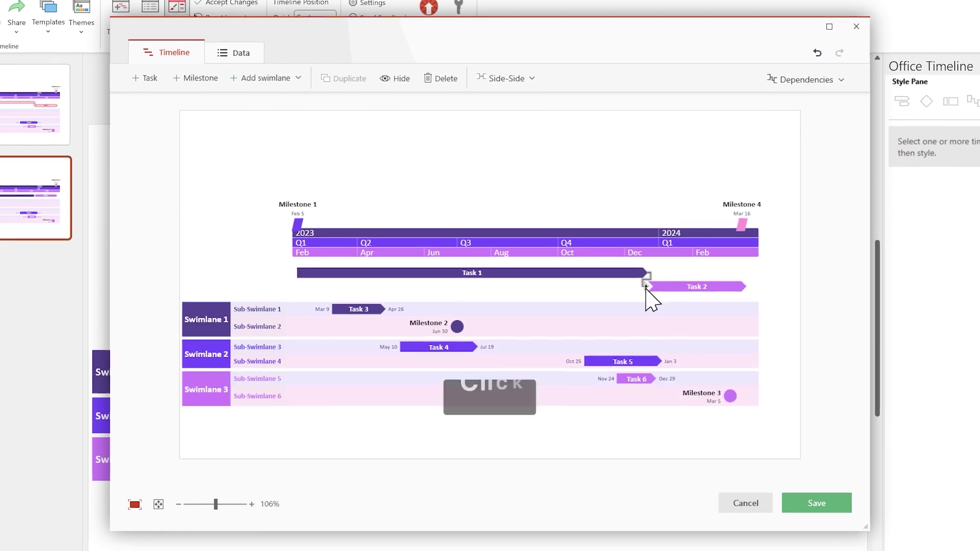
{"action": "left_click", "coordinate": [816, 474]}
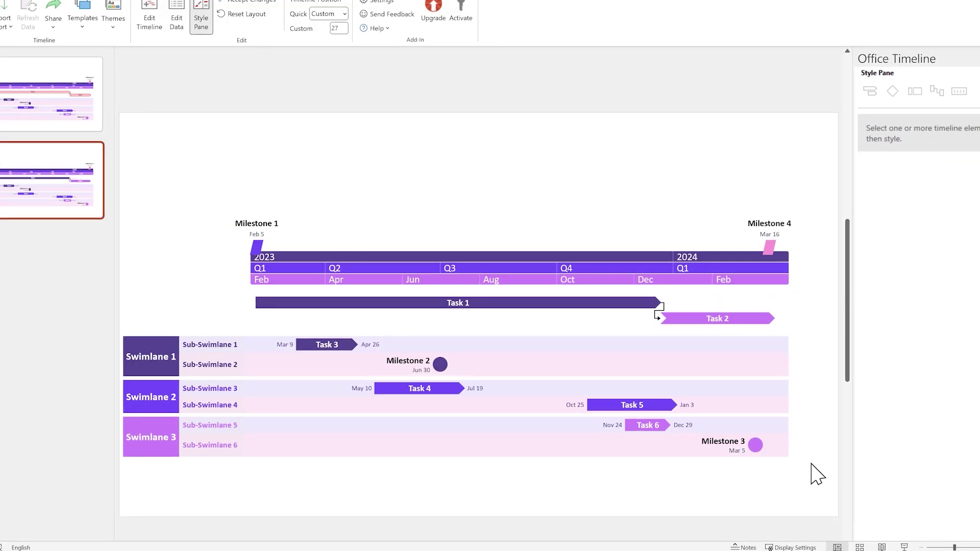
- Select the Task 1–Task 2 dependency connector to show its Dependency Options
{"action": "left_click", "coordinate": [661, 310]}
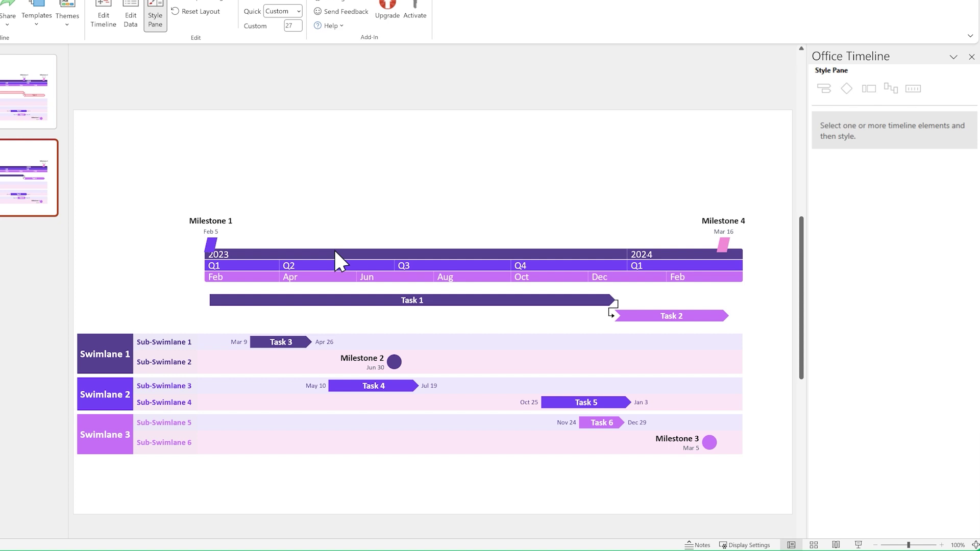
- Set Critical Path to Visible for the Task 1–Task 2 dependency link
{"action": "left_click", "coordinate": [613, 311]}
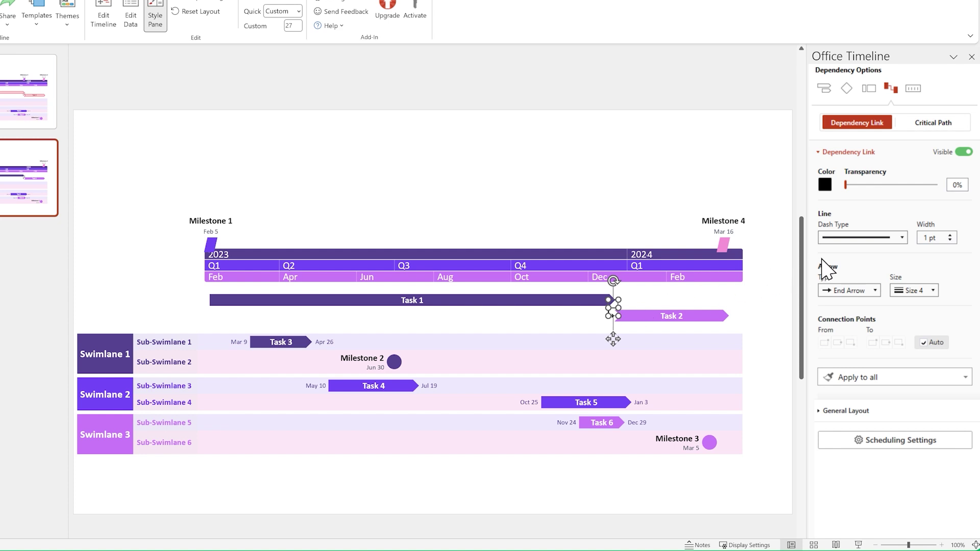
{"action": "left_click", "coordinate": [921, 128]}
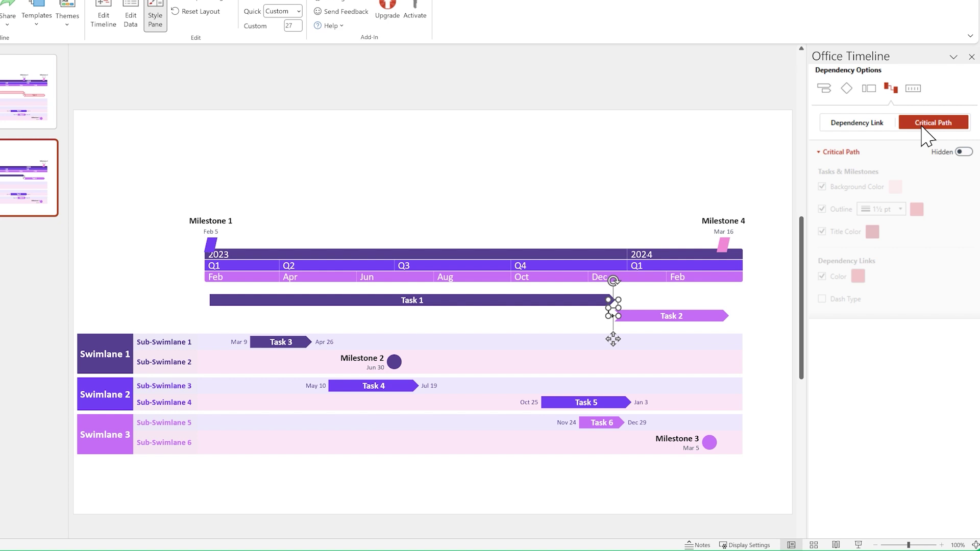
{"action": "left_click", "coordinate": [964, 152]}
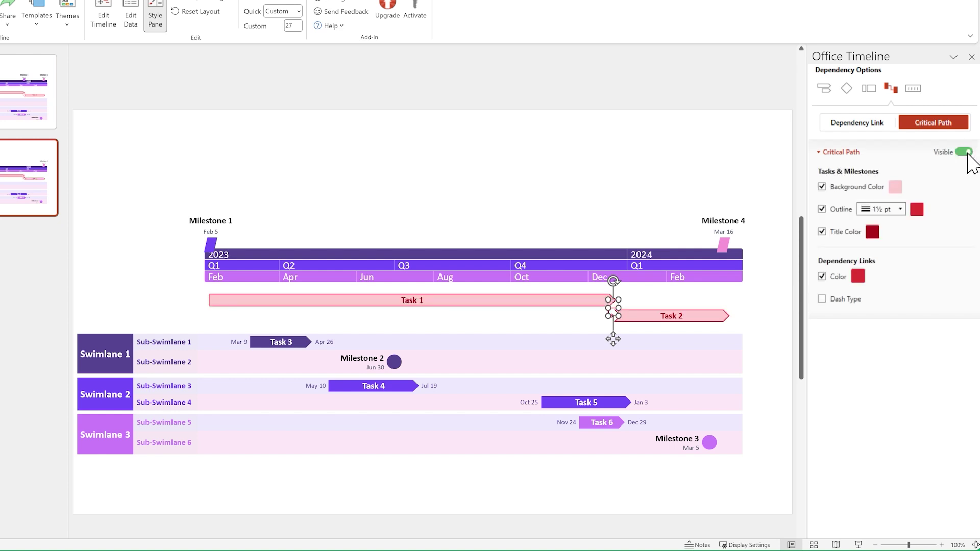